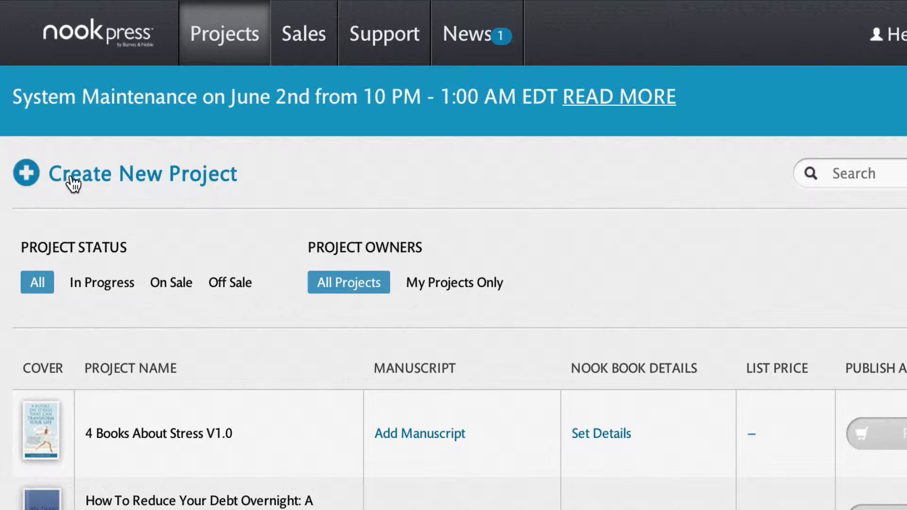
Create a new project named Test Book.
left_click(73, 183)
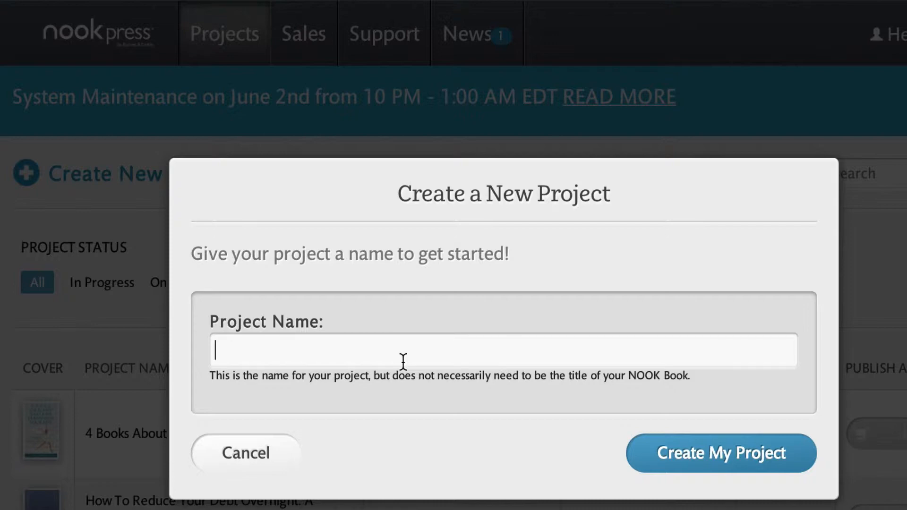
type("Test Book")
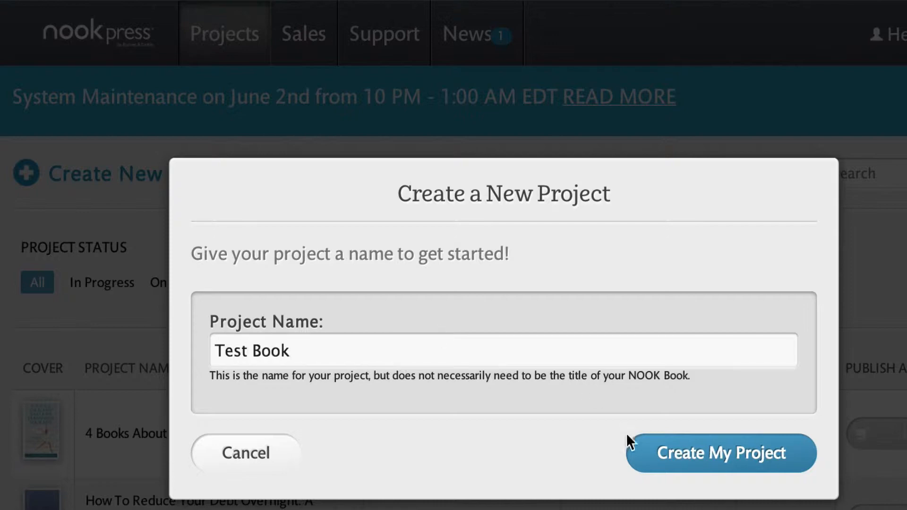
left_click(702, 450)
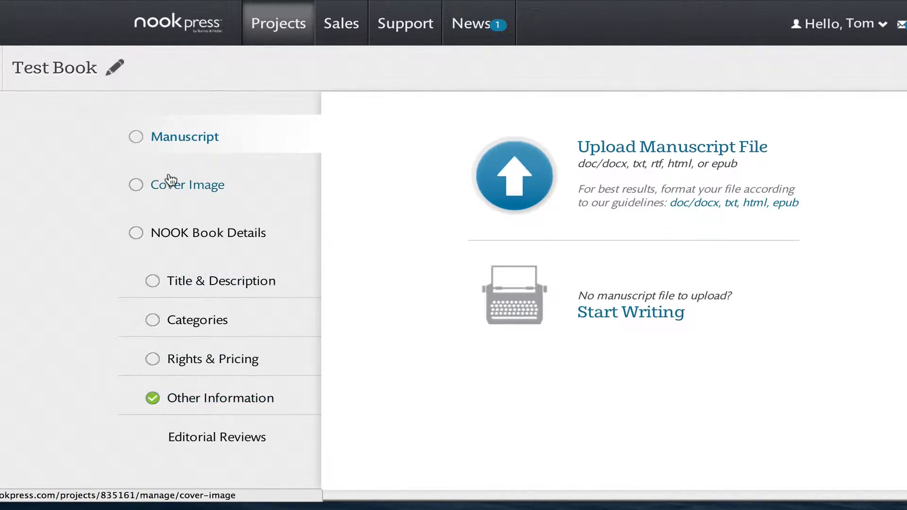
View the cover image requirements and the NOOK Book Details overview, and open the book's Title & Description details.
left_click(170, 189)
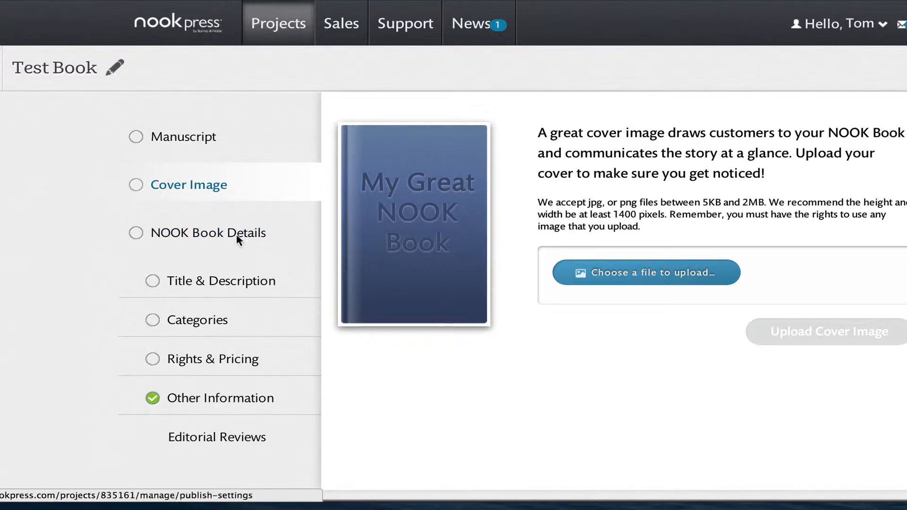
left_click(210, 239)
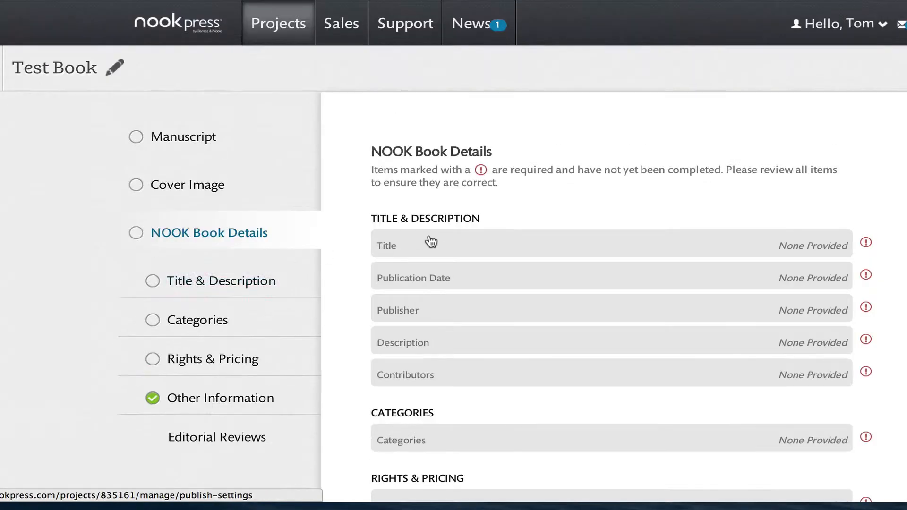
left_click(476, 251)
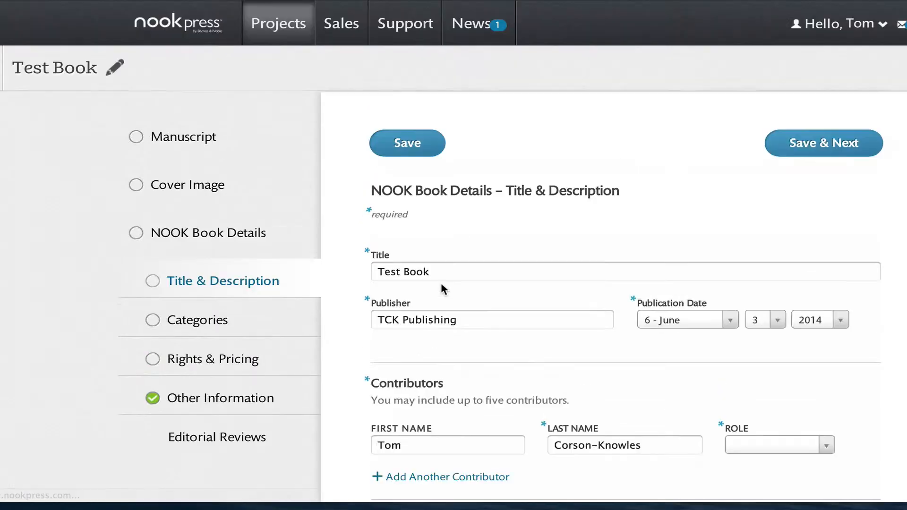
Examine the prefilled title, publisher and publication date of the book.
scroll(441, 286, "down", 2)
scroll(468, 226, "down", 1)
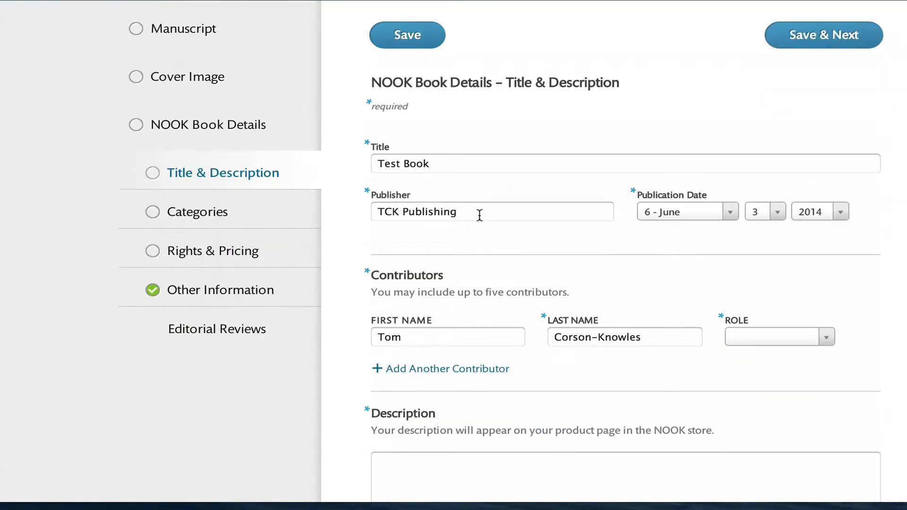
left_click_drag(481, 214, 339, 213)
left_click(531, 216)
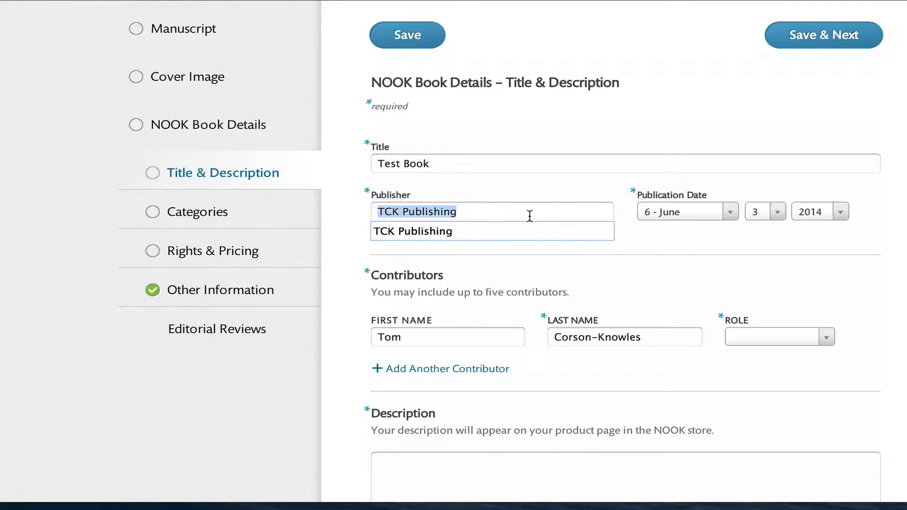
left_click_drag(540, 212, 377, 212)
left_click(640, 271)
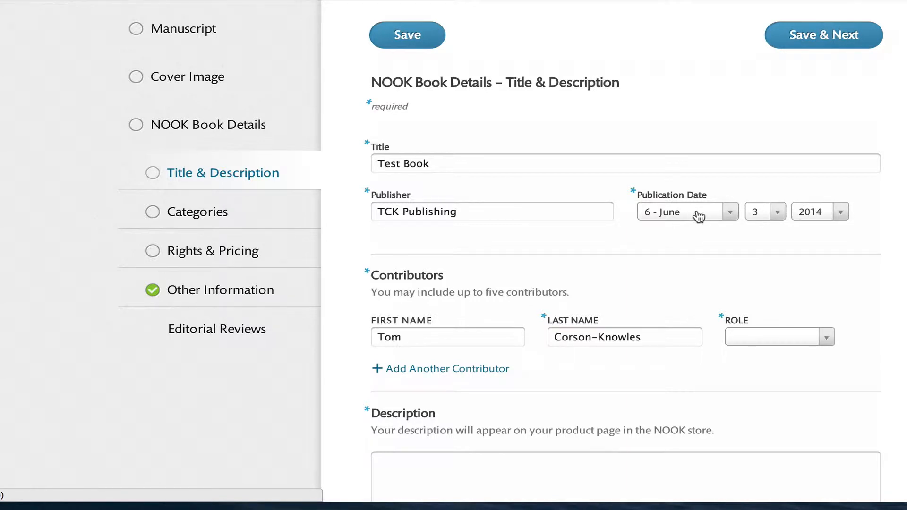
Check the first contributor's prefilled first and last name and set the contributor's role to Author.
scroll(698, 216, "down", 1)
double_click(401, 316)
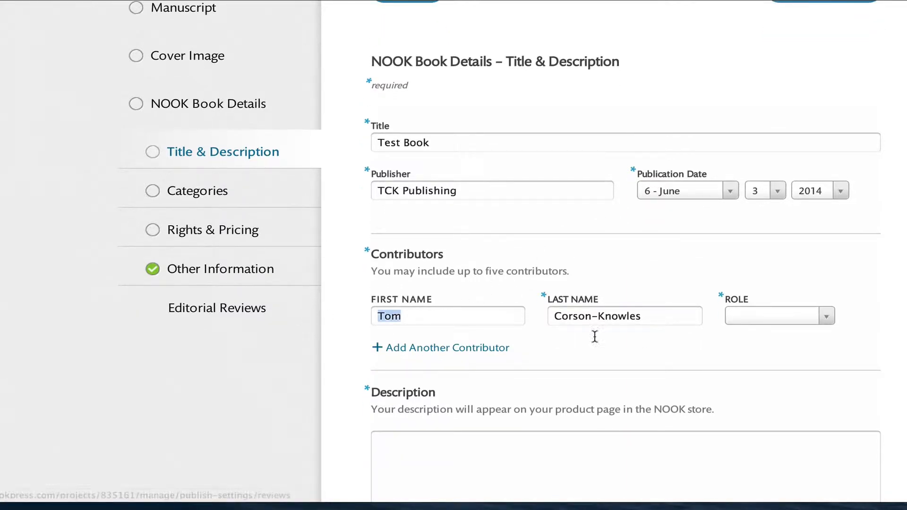
left_click_drag(660, 321, 553, 326)
left_click(660, 318)
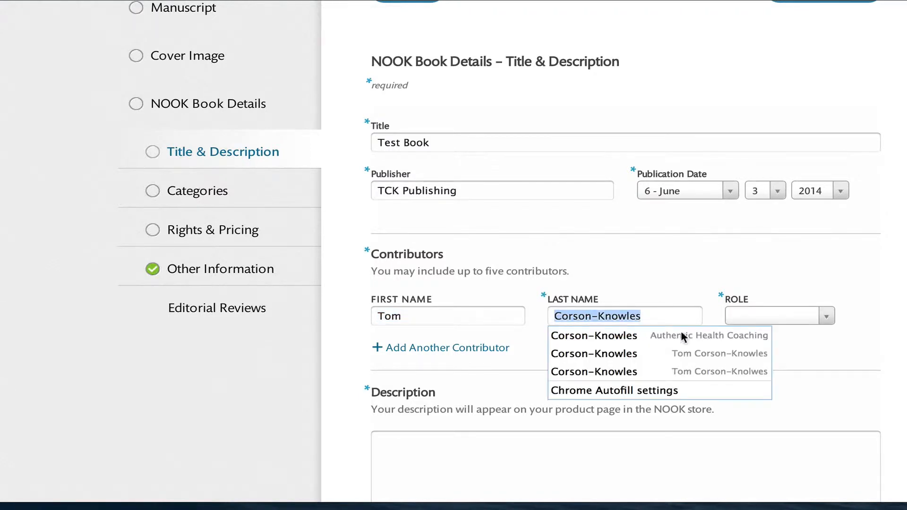
left_click(802, 325)
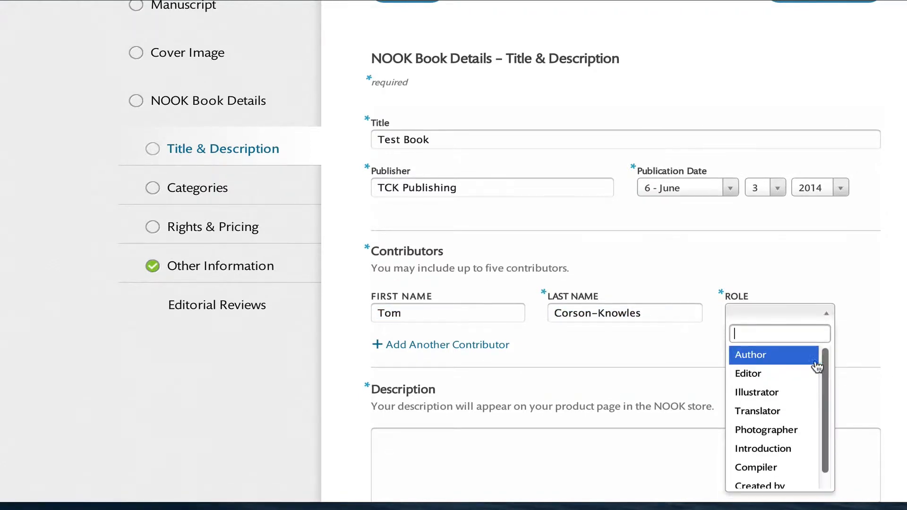
left_click(761, 352)
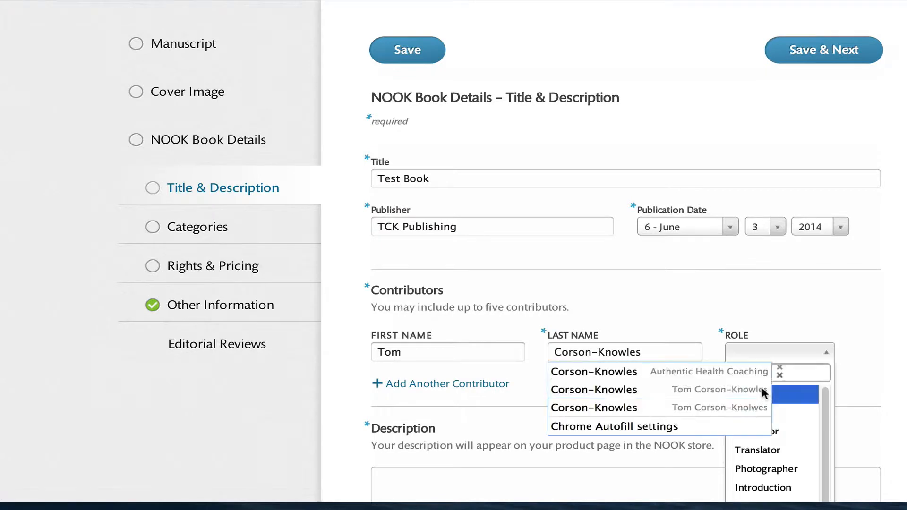
Add a second contributor row and look through its available roles without choosing one.
left_click(439, 381)
scroll(686, 349, "down", 3)
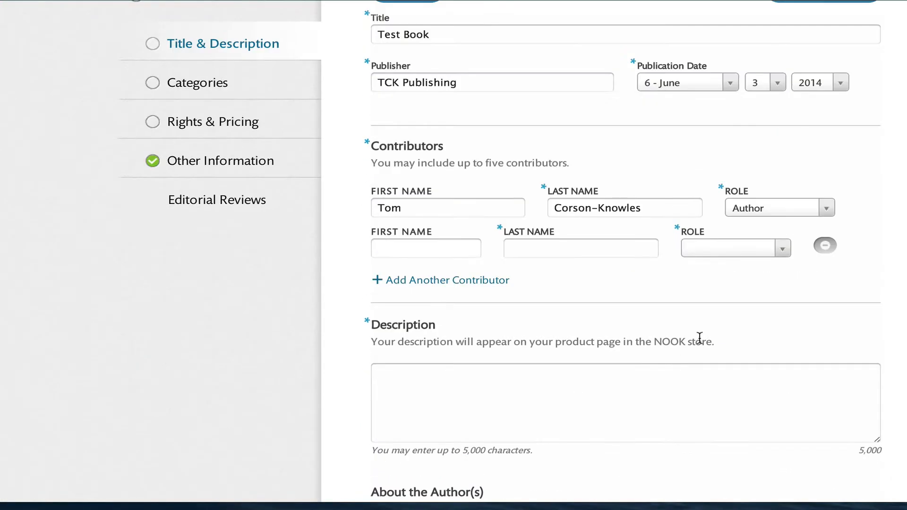
left_click(746, 248)
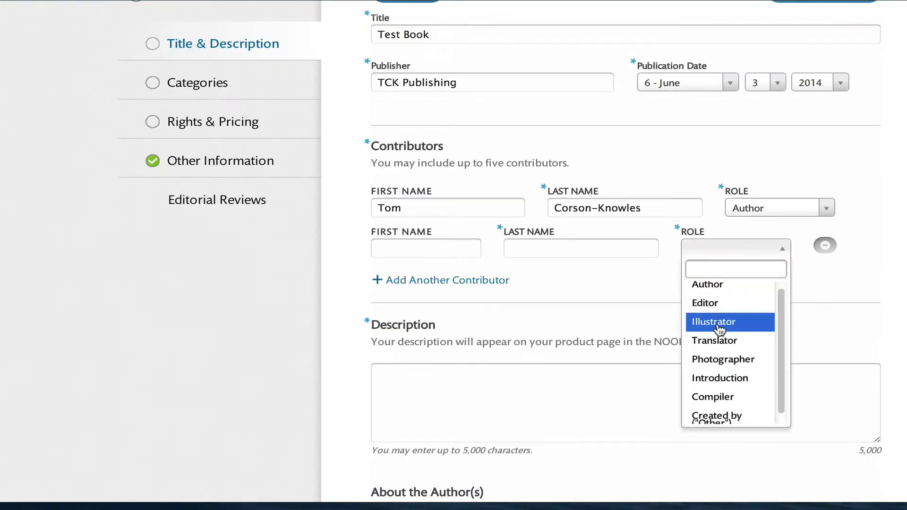
scroll(720, 354, "down", 1)
scroll(722, 378, "down", 1)
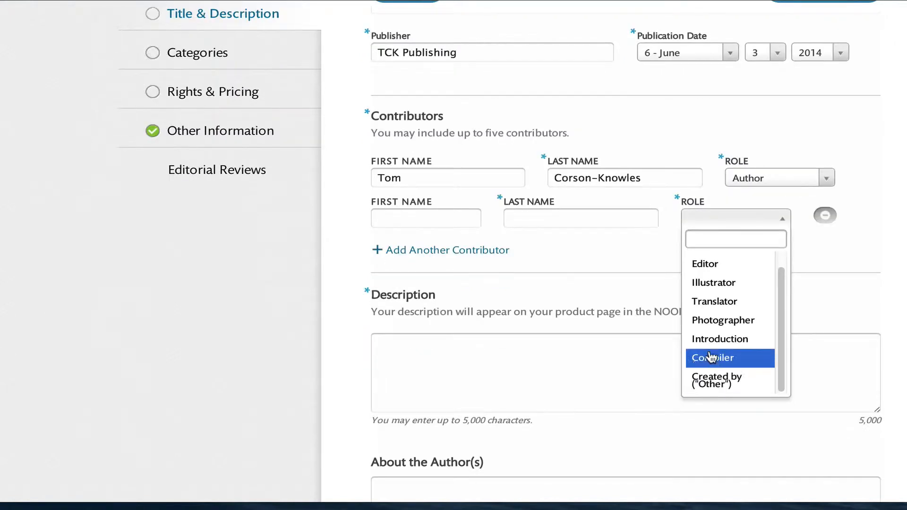
left_click(875, 285)
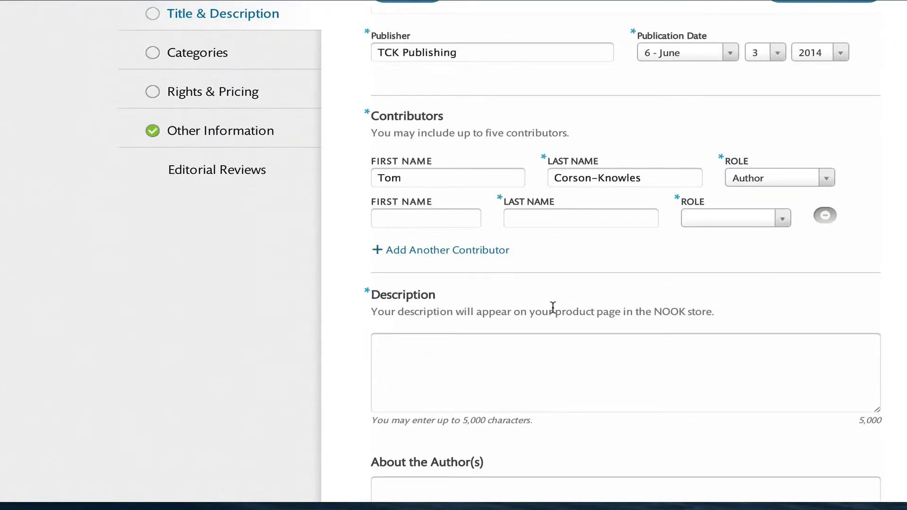
Examine the contributor limit note and the empty Description and About the Author(s) fields.
scroll(553, 308, "up", 1)
left_click_drag(511, 136, 573, 144)
left_click(588, 144)
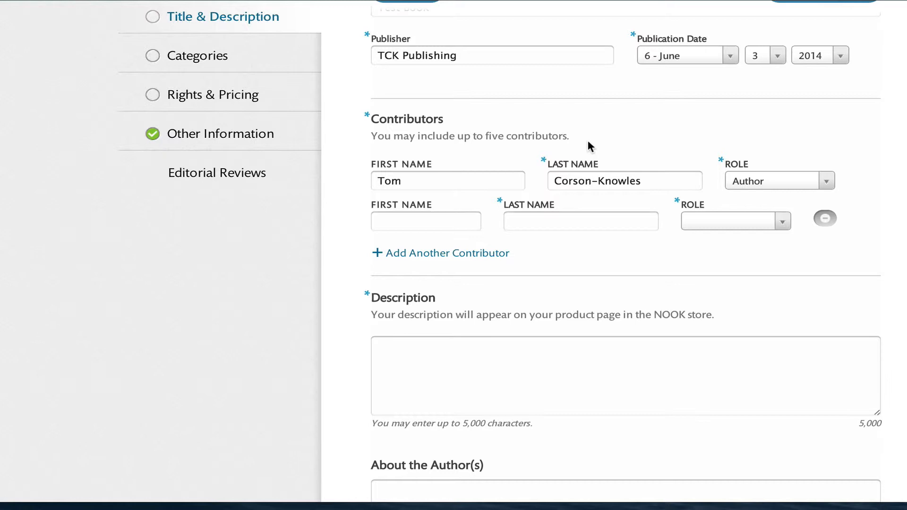
left_click(560, 388)
scroll(556, 385, "down", 1)
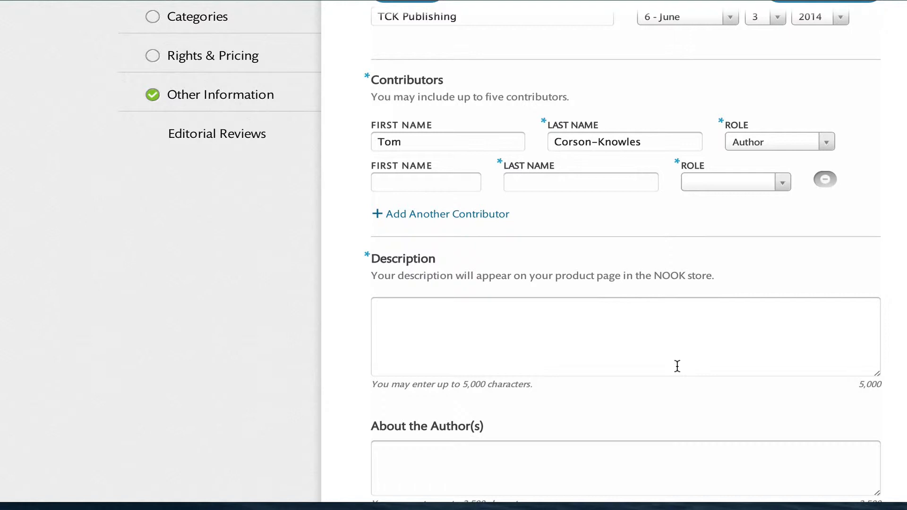
scroll(677, 366, "down", 3)
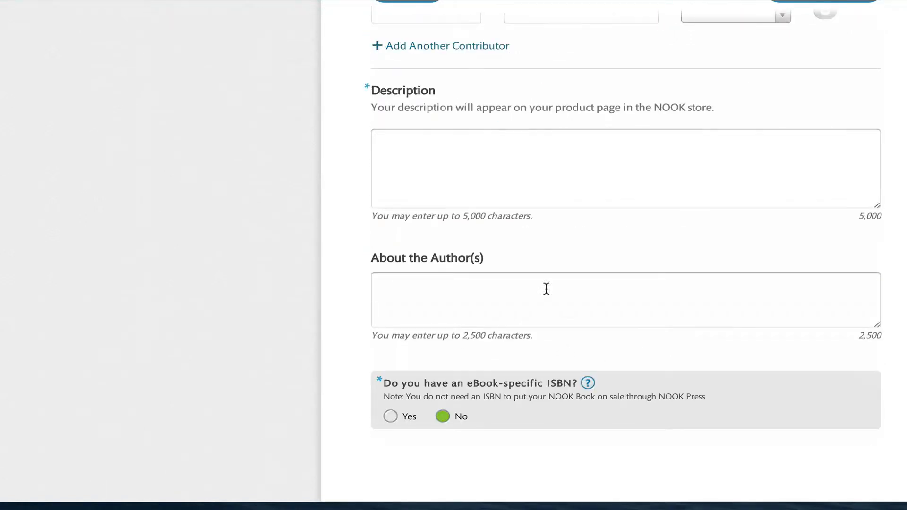
left_click(518, 304)
scroll(318, 384, "down", 1)
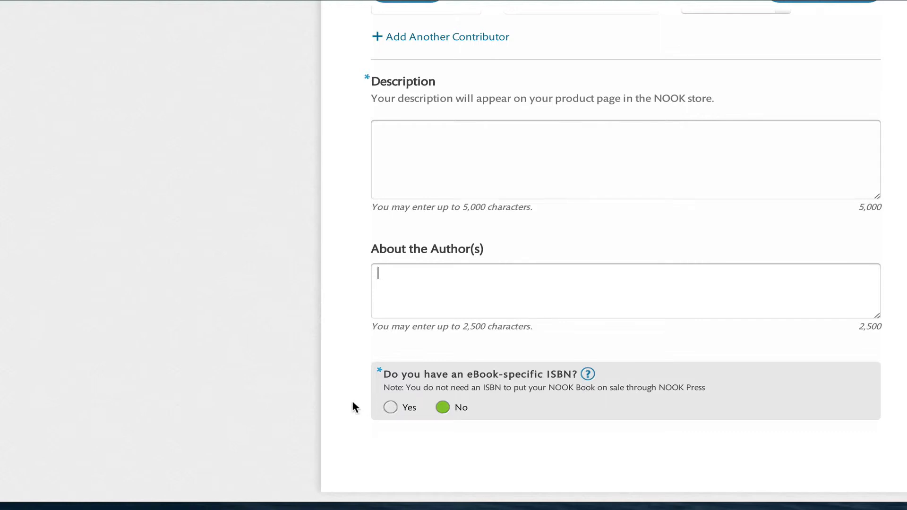
Try answering Yes to the eBook-specific ISBN question, view the ISBN field, and set the answer back to No.
left_click(387, 409)
left_click(435, 437)
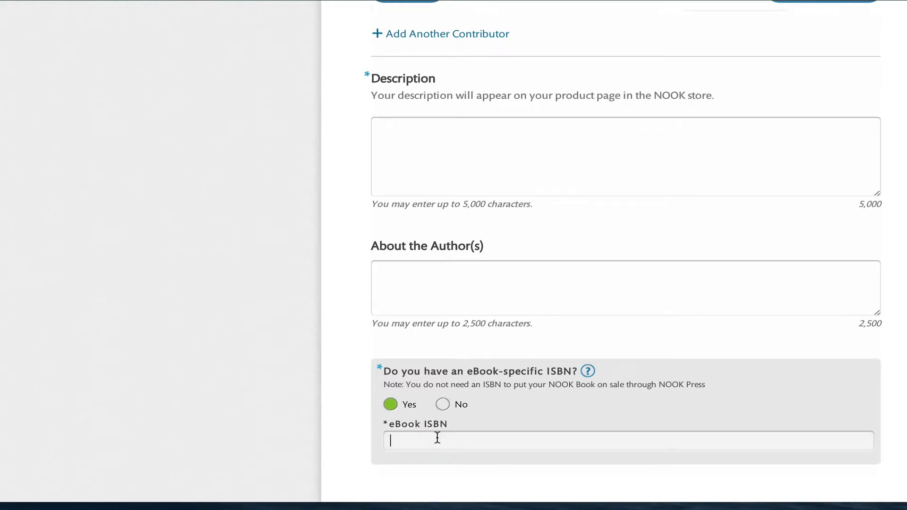
left_click(444, 406)
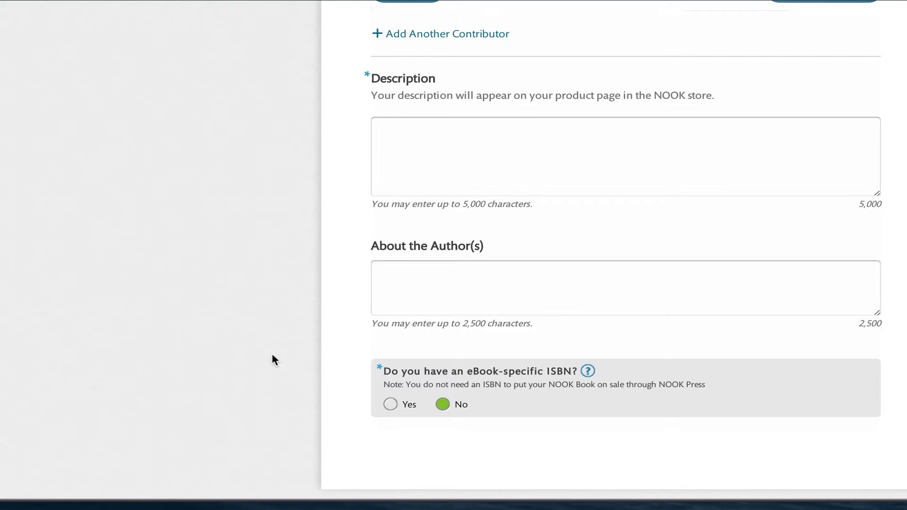
Leave the title and description form and open the book's Categories details.
scroll(272, 353, "up", 10)
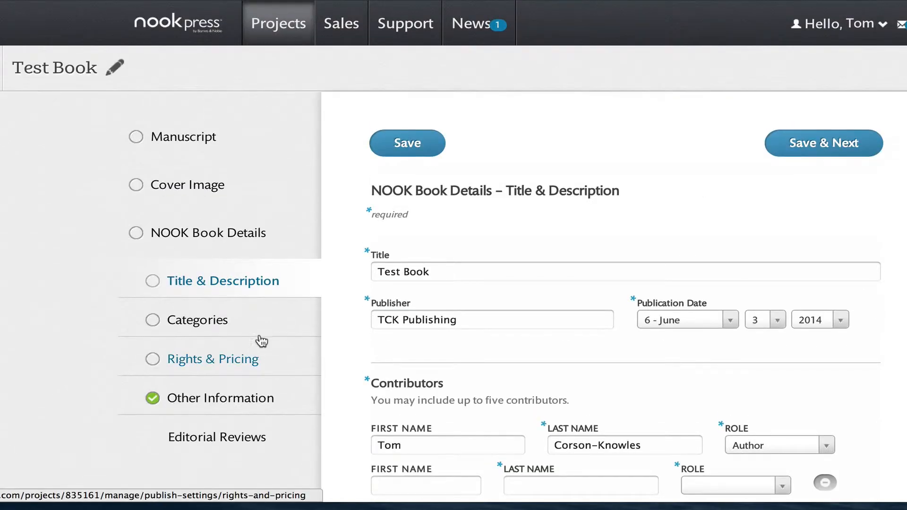
scroll(334, 287, "down", 2)
scroll(374, 215, "down", 1)
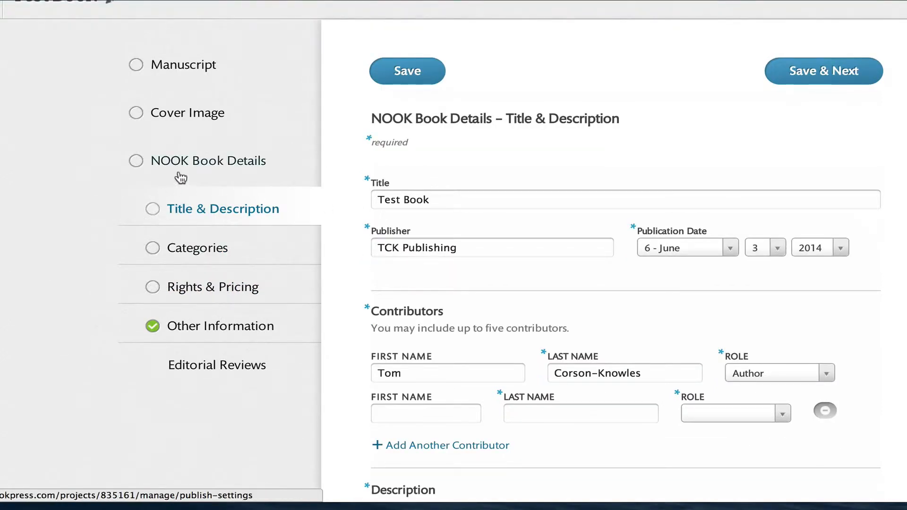
scroll(95, 246, "down", 1)
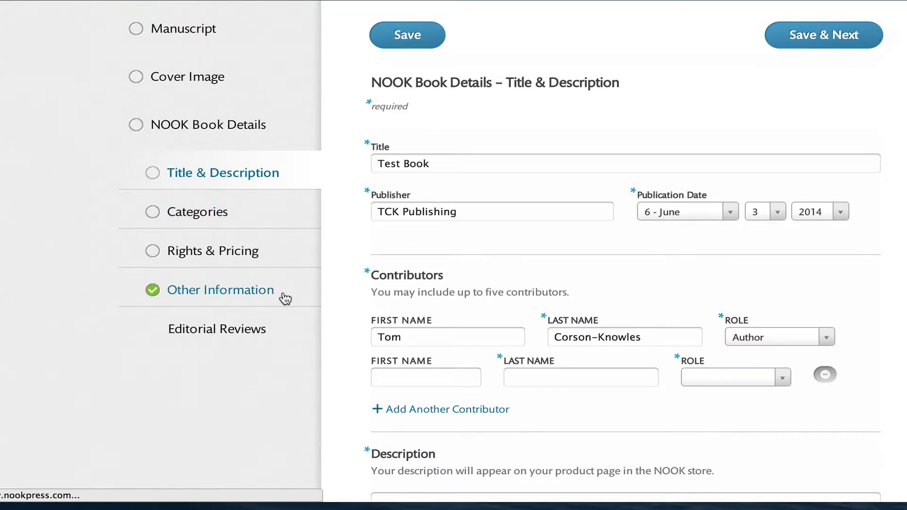
left_click(239, 279)
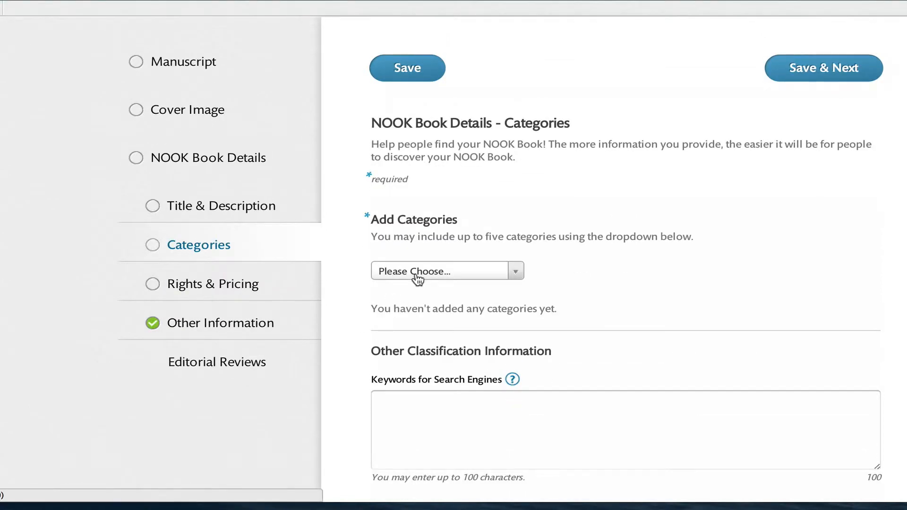
Examine the main categories offered for the book, from African Americans through Fiction.
left_click(418, 274)
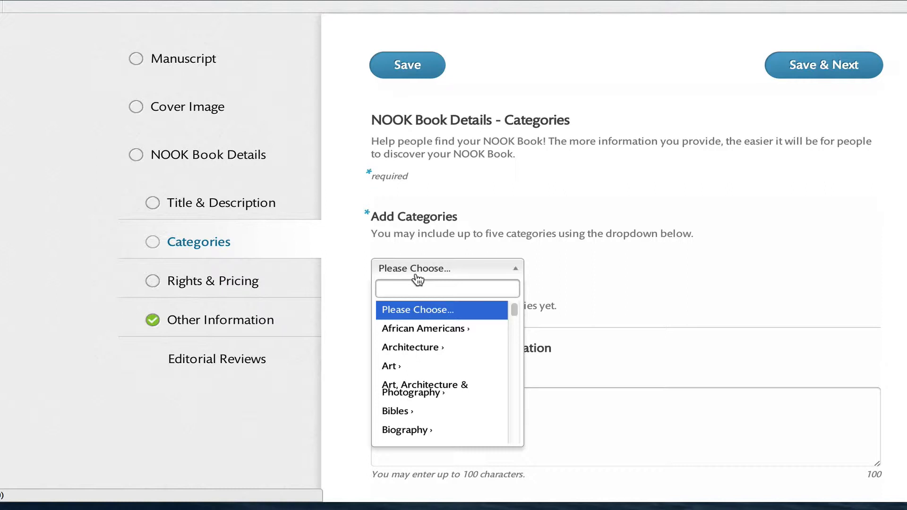
scroll(416, 392, "down", 3)
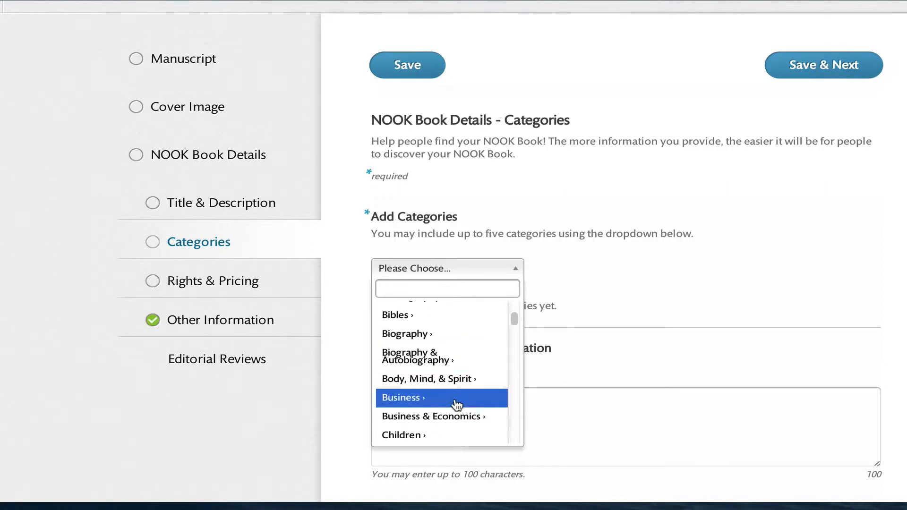
scroll(458, 406, "up", 10)
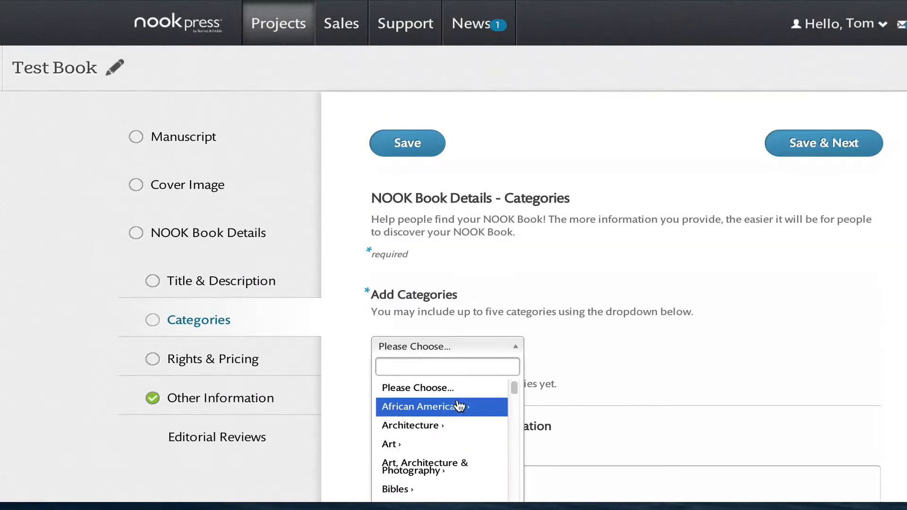
scroll(462, 399, "down", 3)
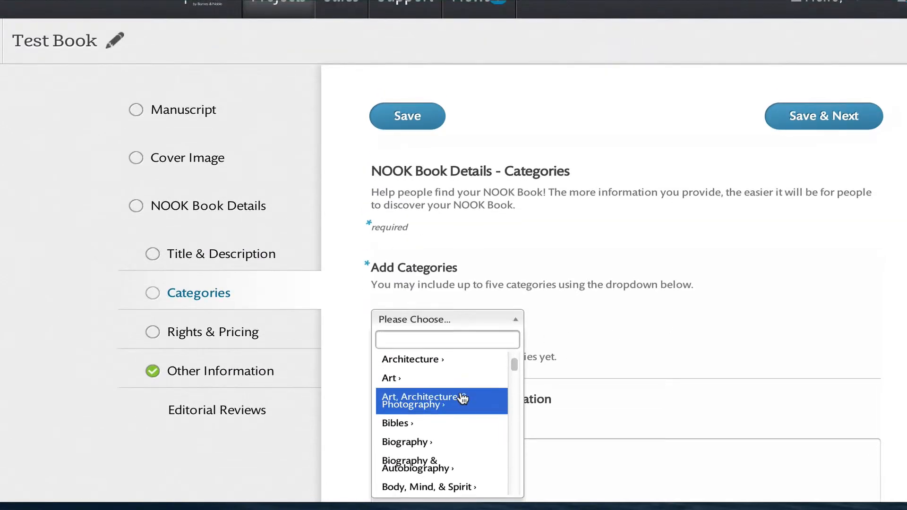
scroll(462, 399, "down", 1)
scroll(456, 404, "down", 1)
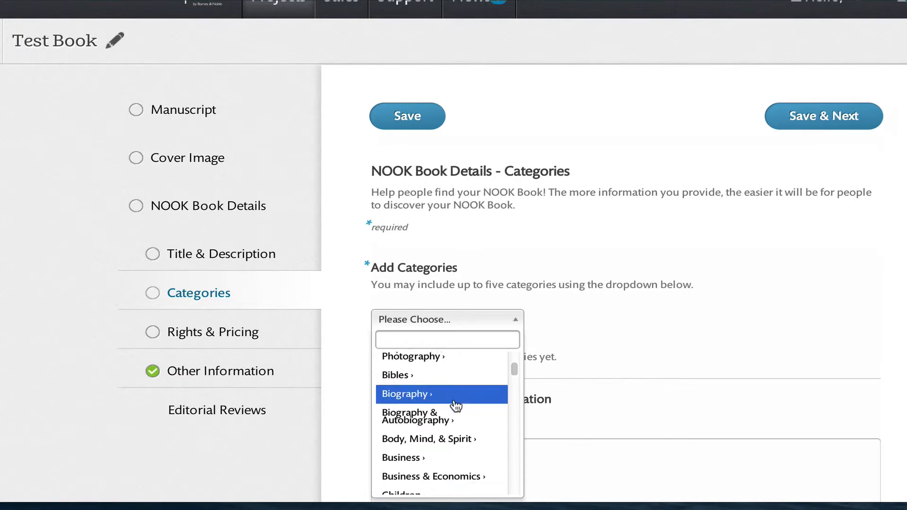
scroll(545, 345, "down", 1)
scroll(483, 373, "up", 5)
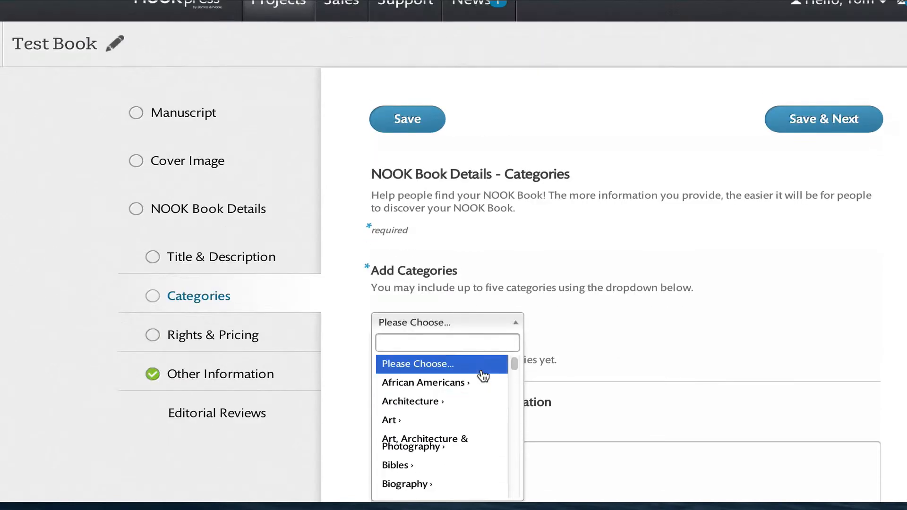
scroll(596, 331, "down", 1)
scroll(466, 344, "down", 3)
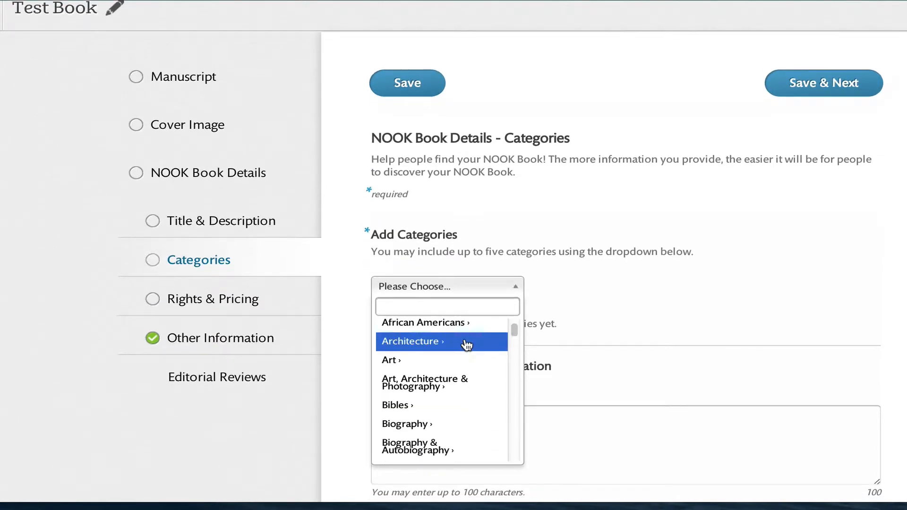
scroll(467, 345, "down", 6)
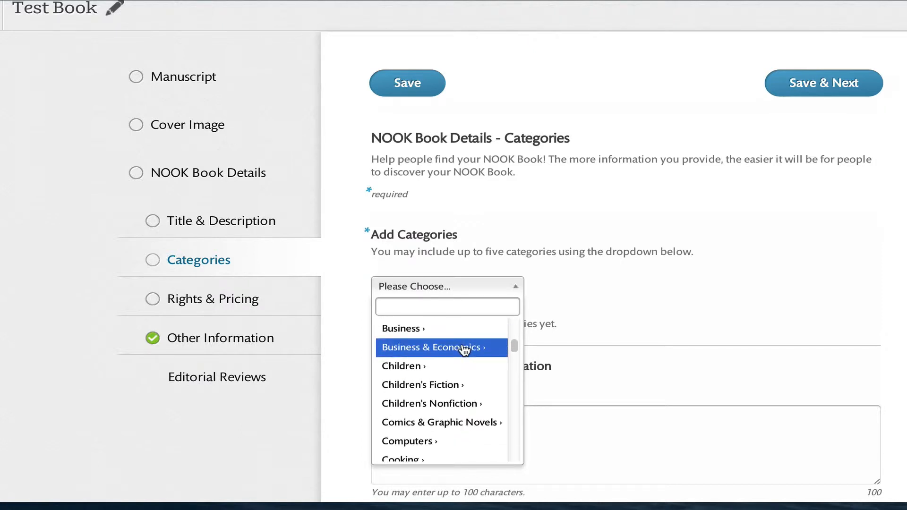
scroll(461, 353, "down", 7)
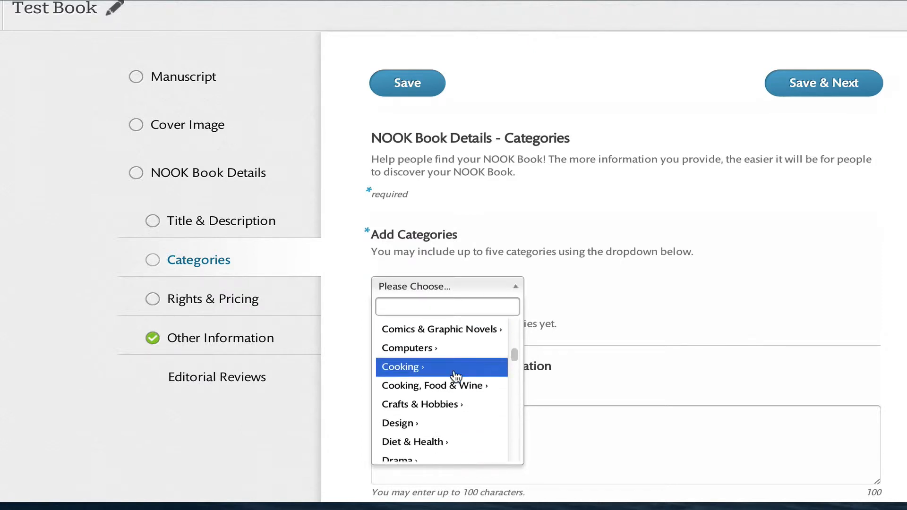
scroll(456, 376, "down", 1)
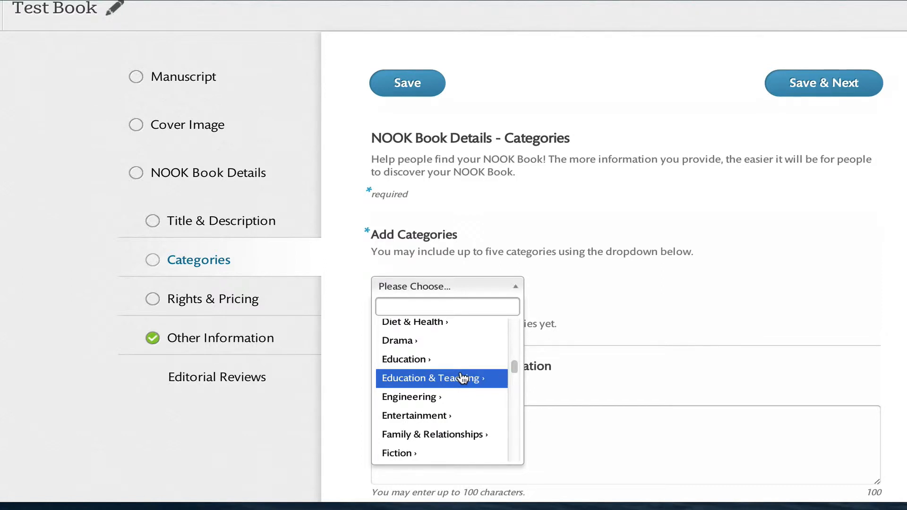
Try Drama as the main category and look through its subcategories without choosing one.
left_click(467, 344)
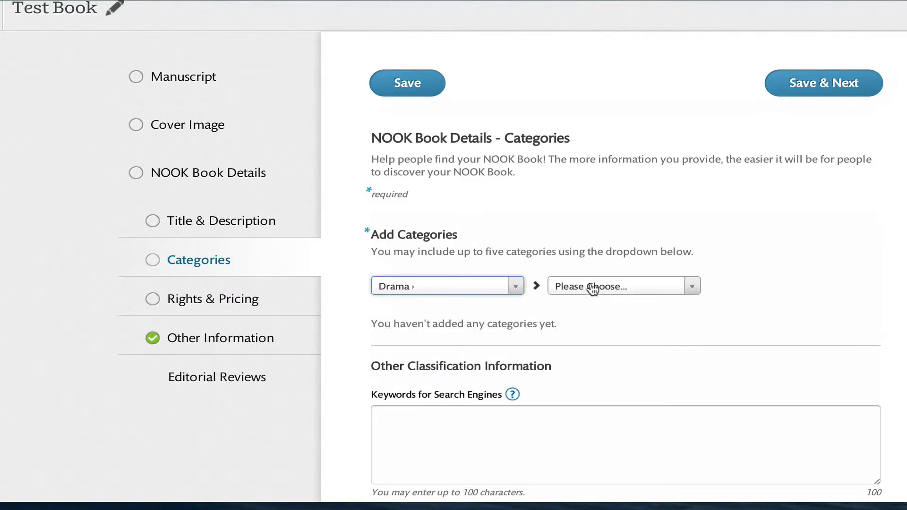
left_click(593, 288)
scroll(607, 336, "down", 2)
scroll(617, 406, "down", 5)
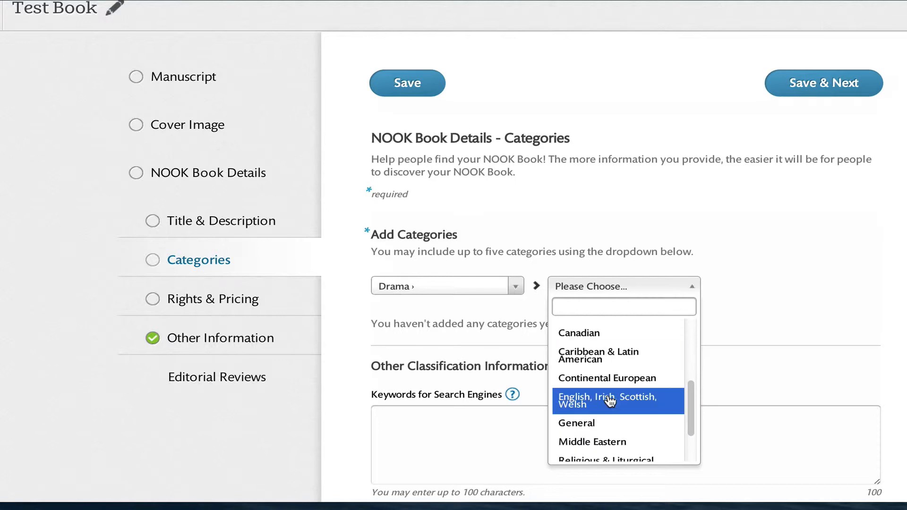
Try Diet & Health as the main category and view its subcategories.
left_click(485, 253)
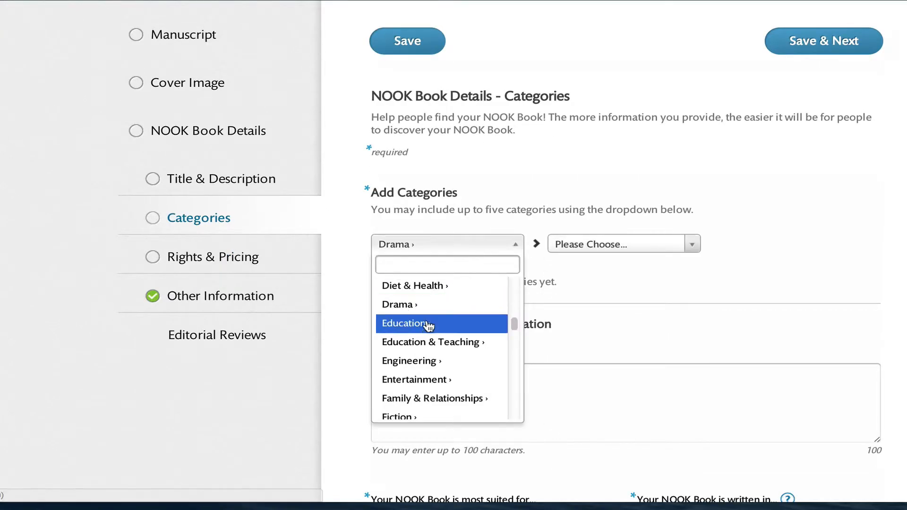
left_click(433, 287)
left_click(565, 249)
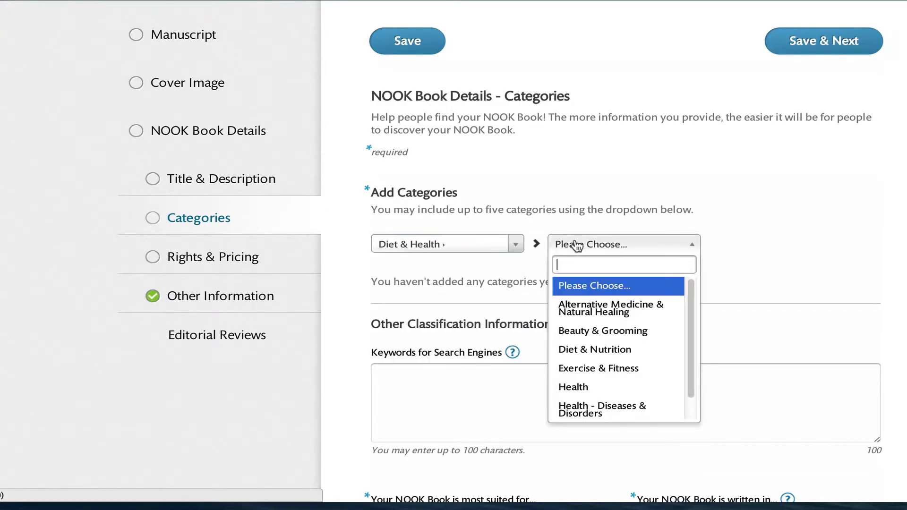
Browse the main categories, try Health & Fitness, and look through its subcategories without choosing one.
left_click(496, 243)
scroll(471, 350, "up", 10)
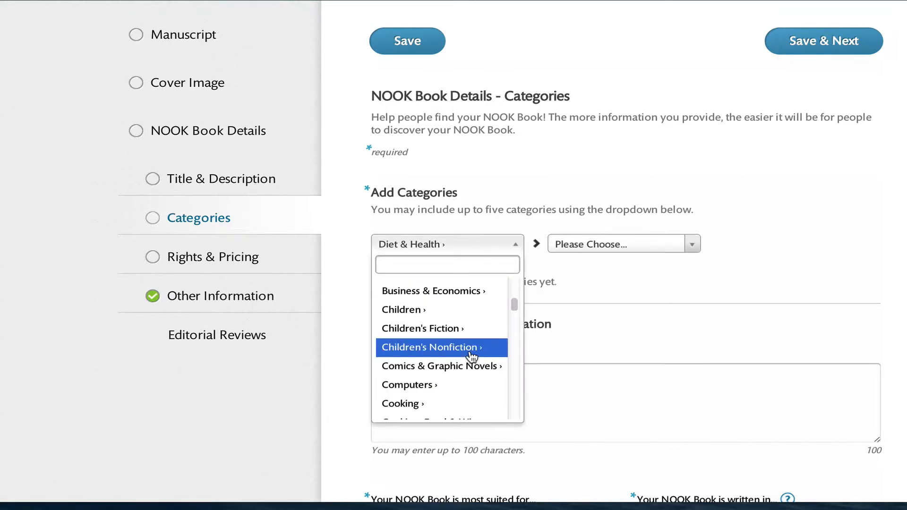
scroll(456, 418, "down", 6)
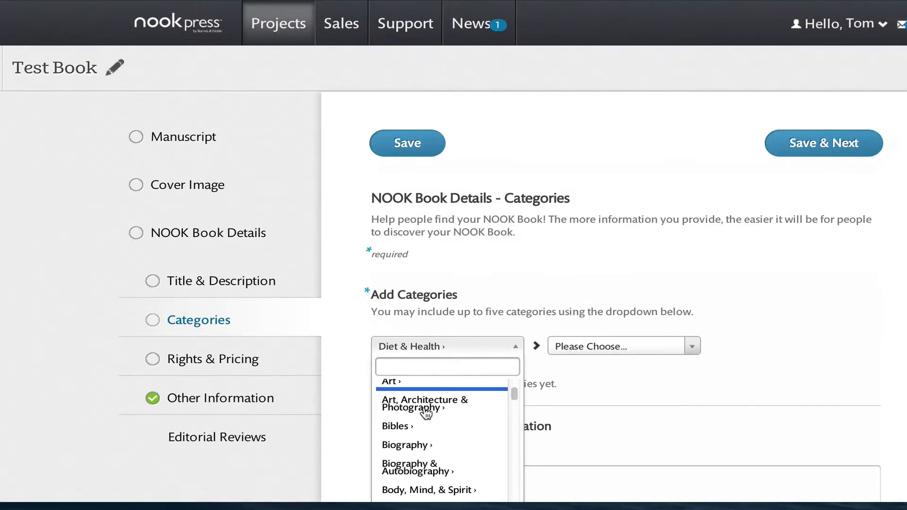
scroll(493, 413, "down", 3)
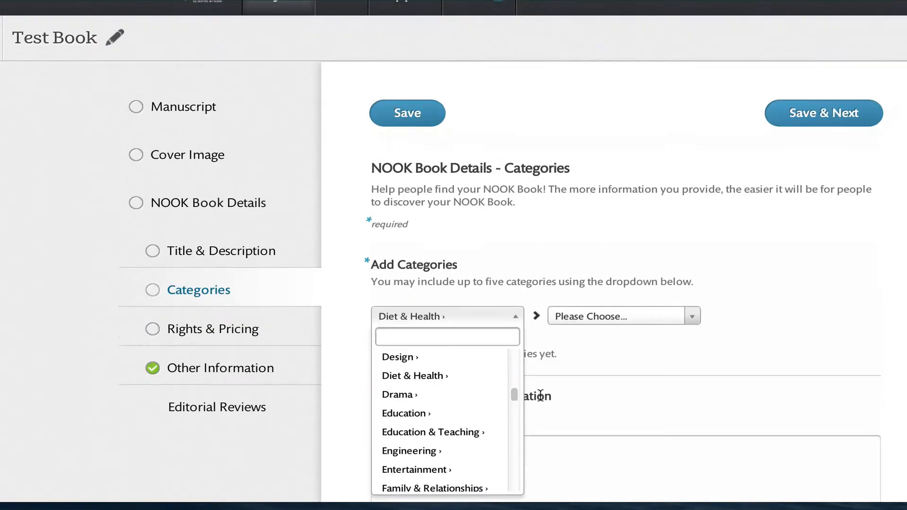
scroll(463, 383, "down", 2)
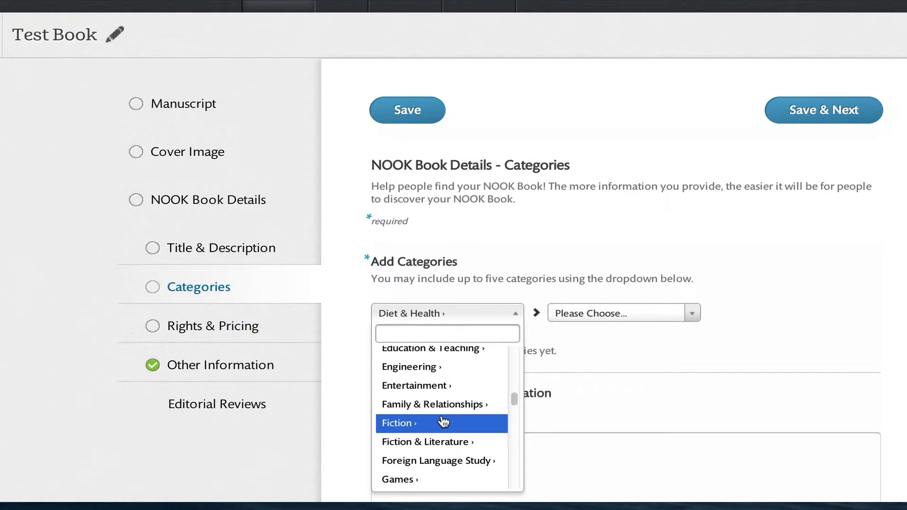
scroll(443, 422, "down", 4)
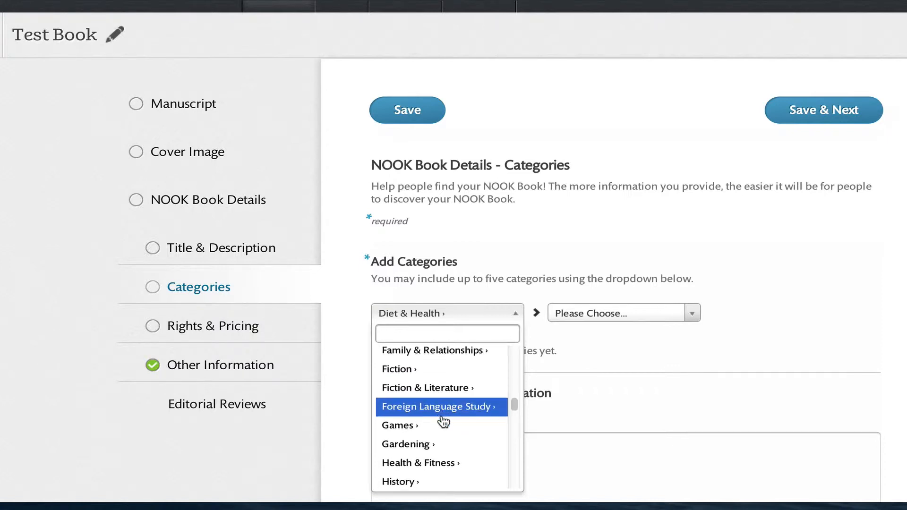
scroll(443, 422, "down", 4)
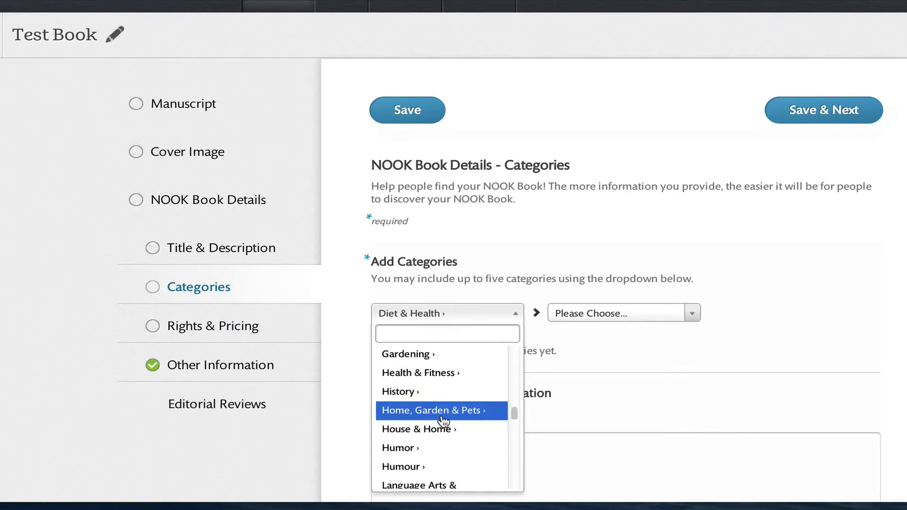
left_click(441, 377)
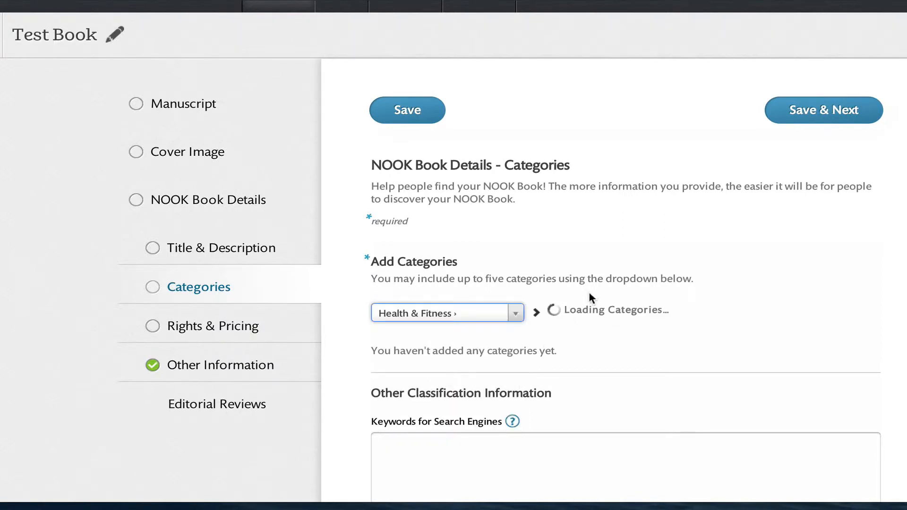
left_click(579, 319)
scroll(599, 399, "down", 10)
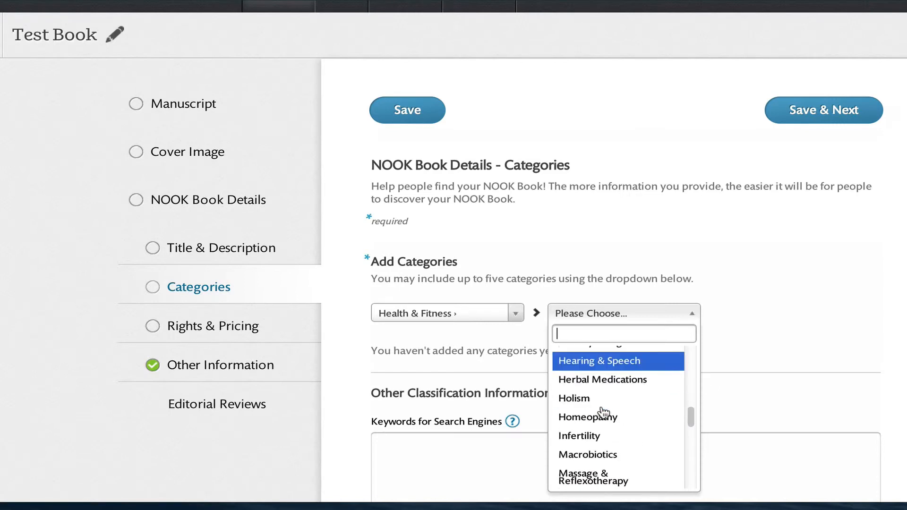
scroll(600, 414, "down", 3)
scroll(600, 411, "up", 1)
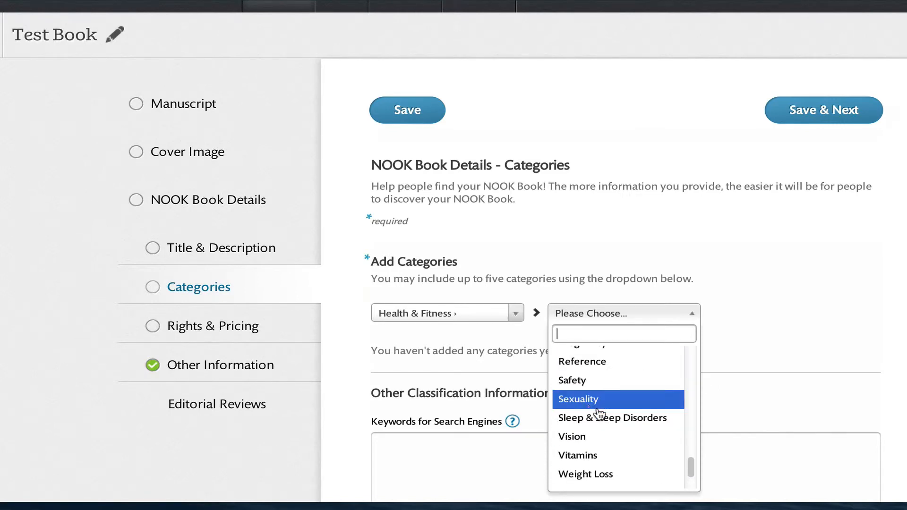
Set the book's main category to Self-Help.
left_click(475, 331)
left_click(479, 320)
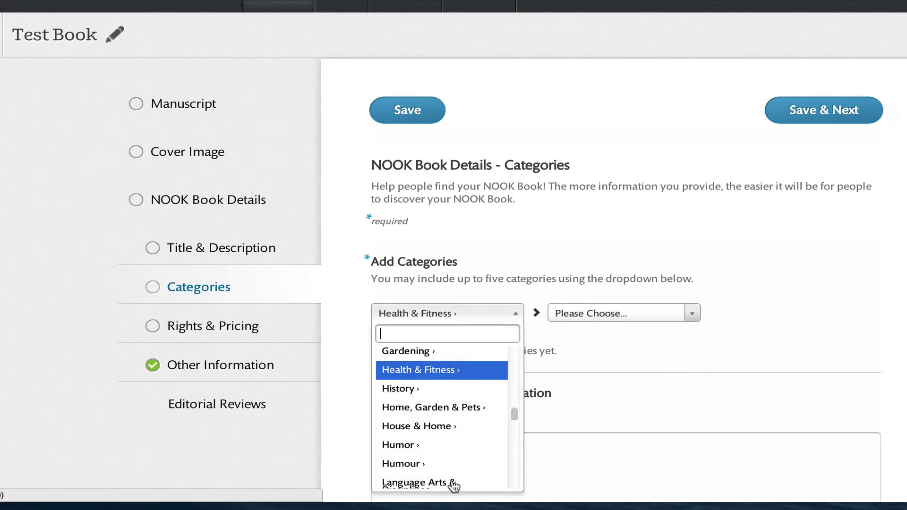
scroll(454, 472, "down", 3)
scroll(453, 460, "down", 6)
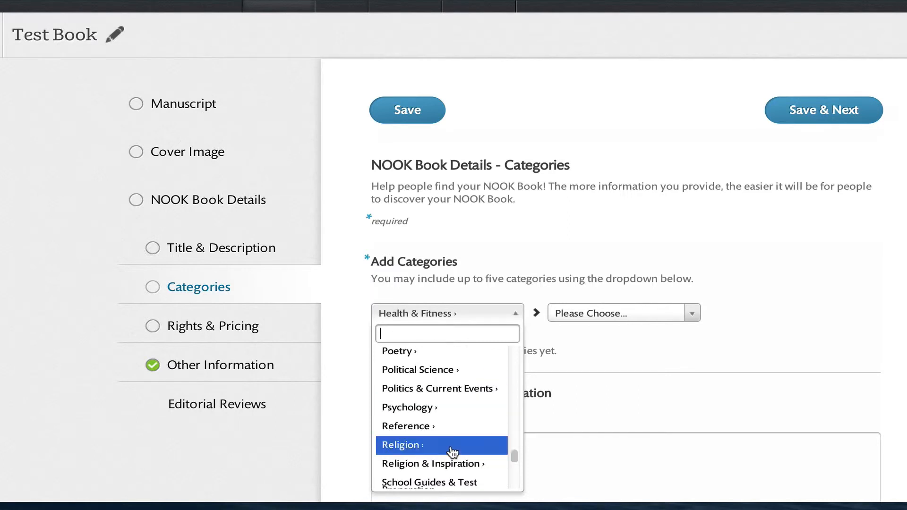
scroll(453, 453, "down", 1)
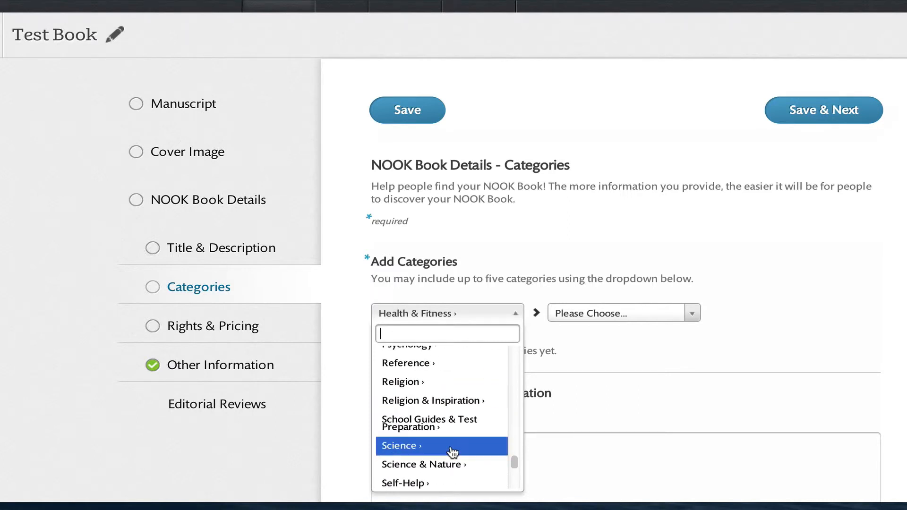
left_click(427, 480)
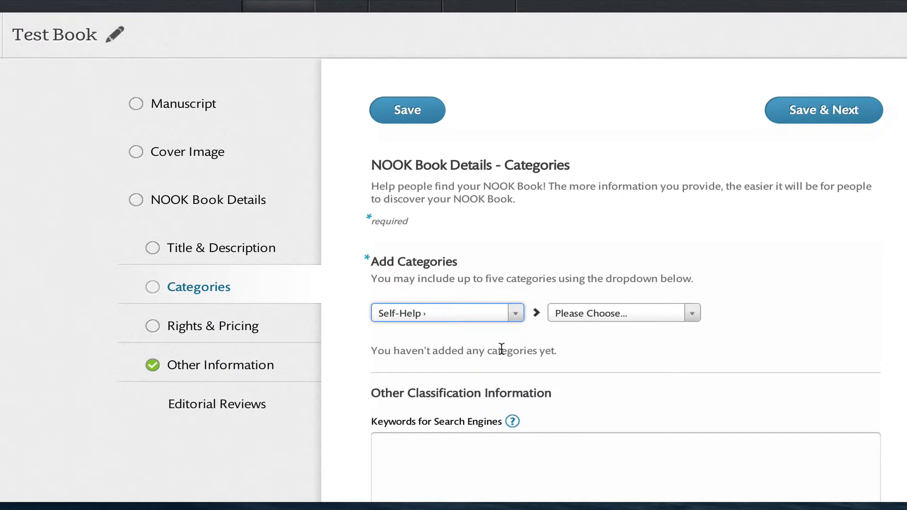
Enter "save money traveling, personal finance, how to save money," as the book's search engine keywords.
scroll(500, 346, "down", 3)
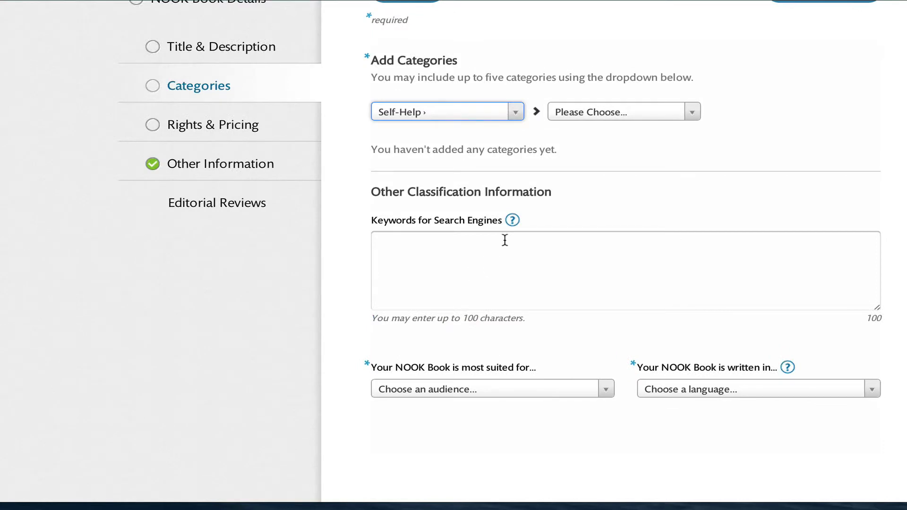
left_click(484, 249)
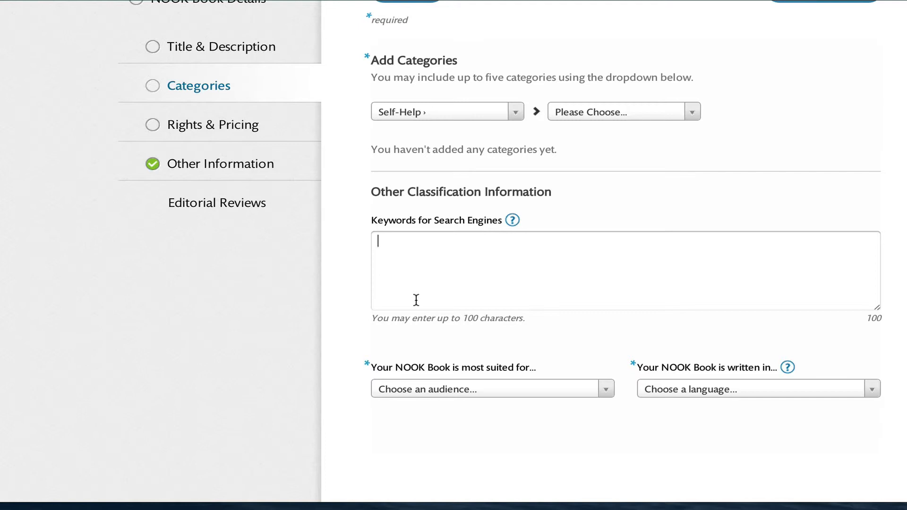
type("save money trve")
key("BackSpace")
key("BackSpace")
type("av")
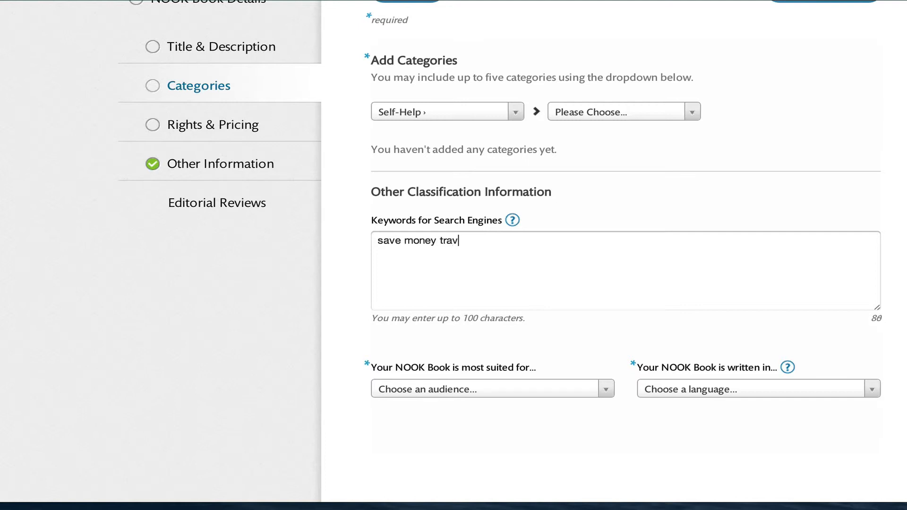
type("eling, personal fina")
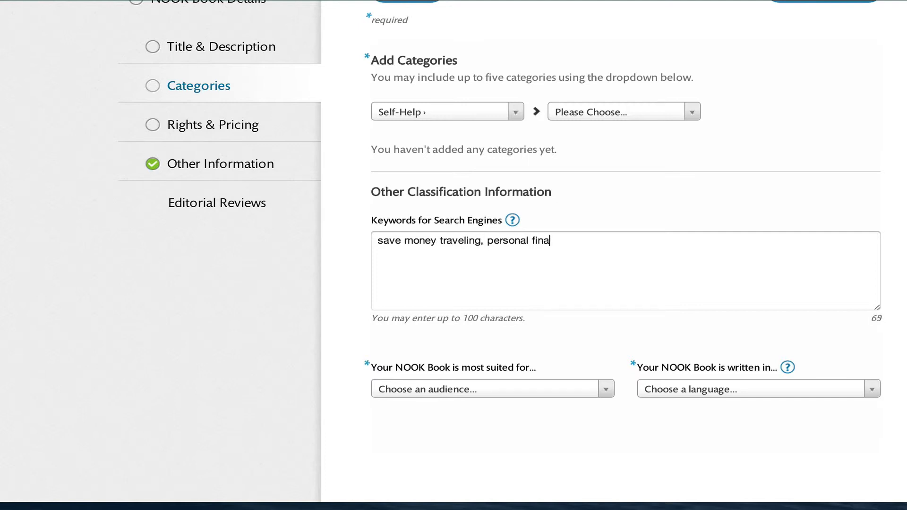
type("nce, how to save money,")
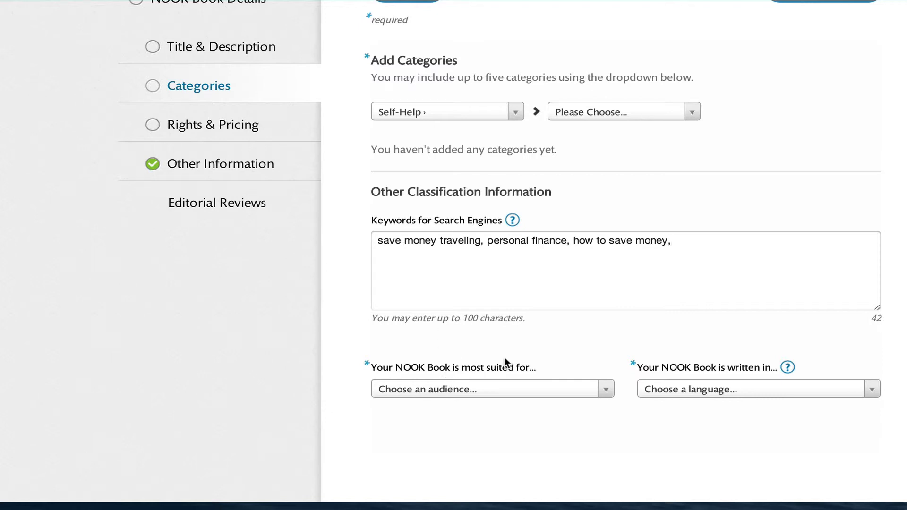
left_click_drag(594, 260, 360, 237)
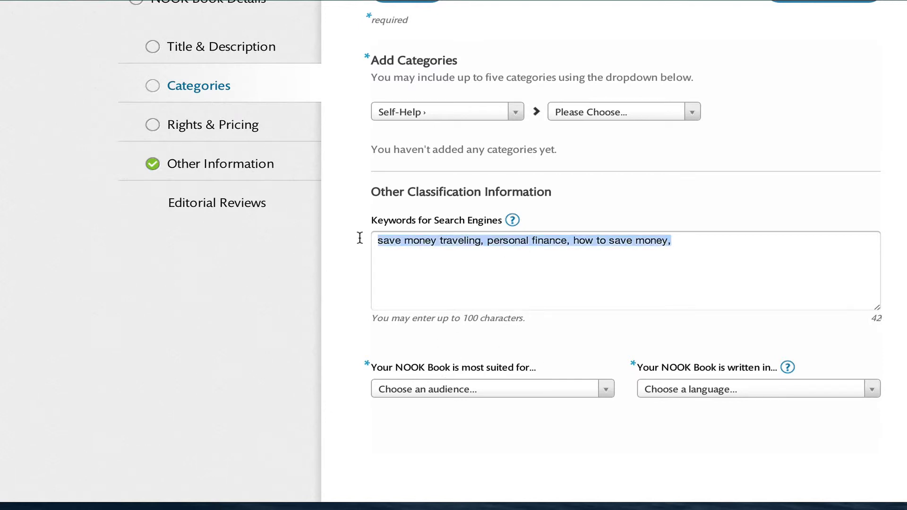
left_click(392, 259)
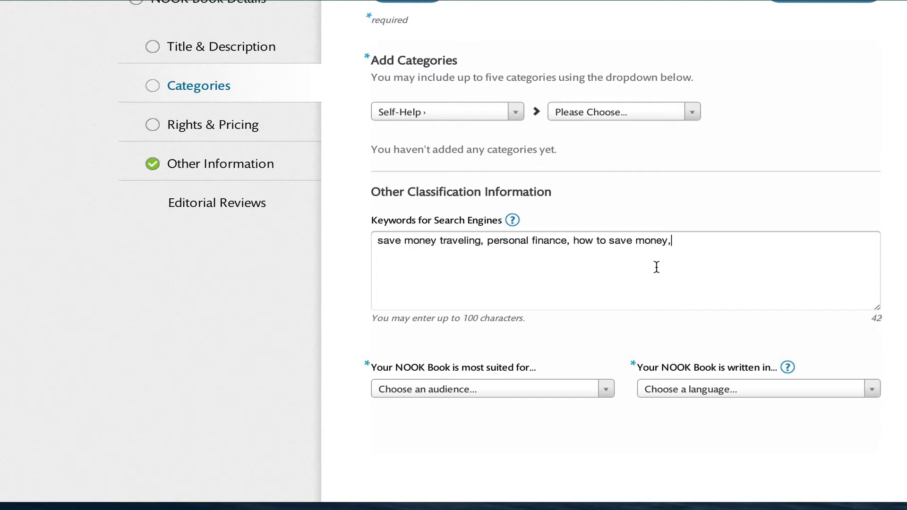
Set the audience the book is most suited for to General Adult.
left_click(513, 397)
scroll(496, 404, "down", 1)
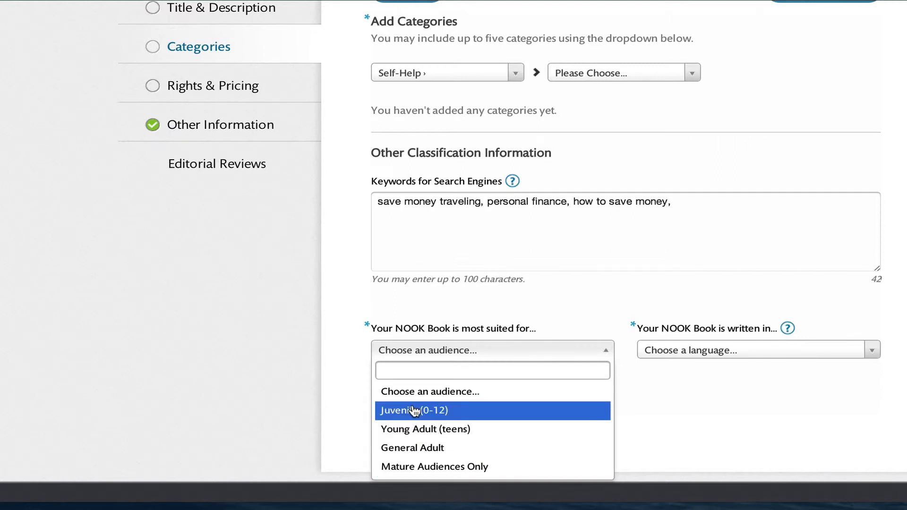
left_click(512, 453)
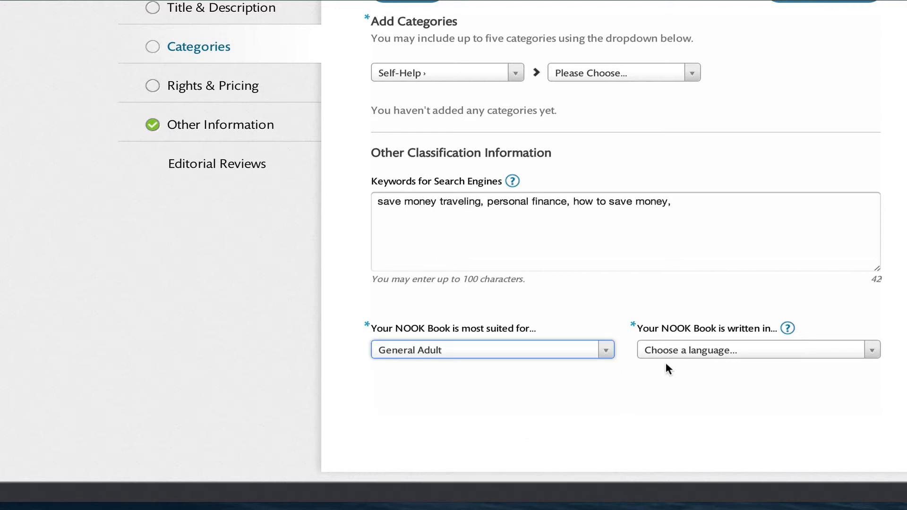
Look through the available languages and set the book's written language to English.
left_click(691, 353)
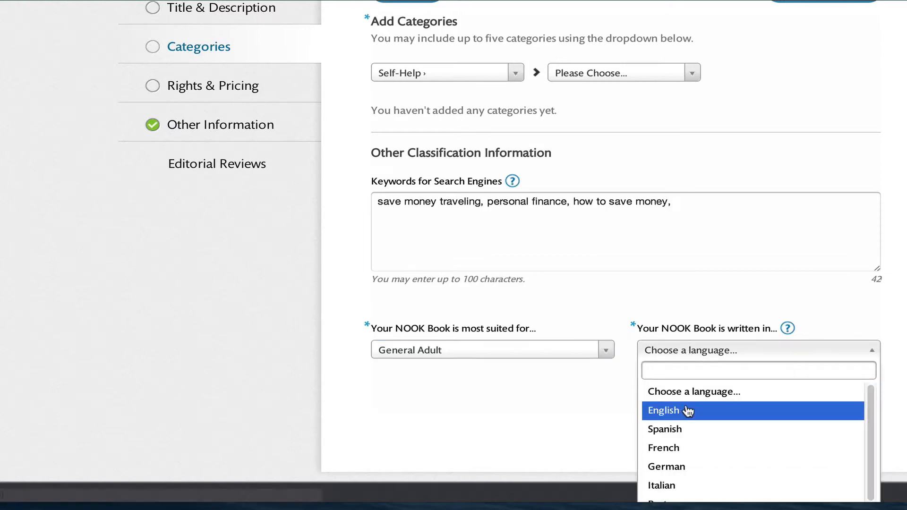
scroll(686, 411, "down", 3)
scroll(685, 417, "up", 2)
scroll(685, 416, "down", 3)
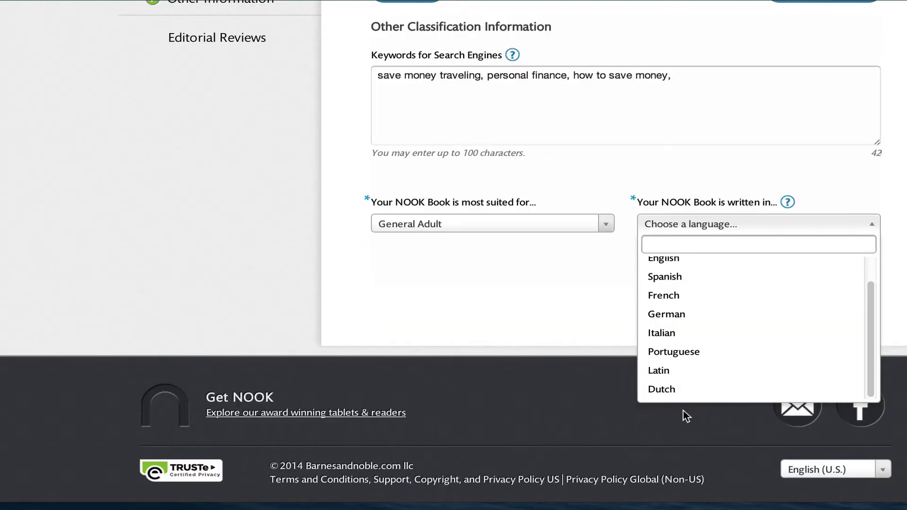
scroll(685, 416, "up", 2)
scroll(685, 416, "up", 1)
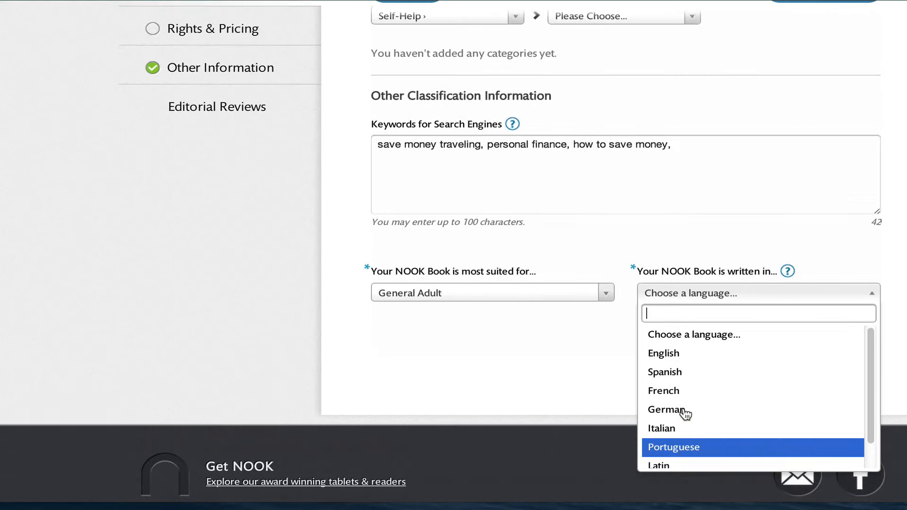
left_click(690, 355)
Go to the Rights & Pricing details and choose Worldwide Sales Rights as the sales territory.
scroll(504, 327, "up", 5)
mouse_move(503, 327)
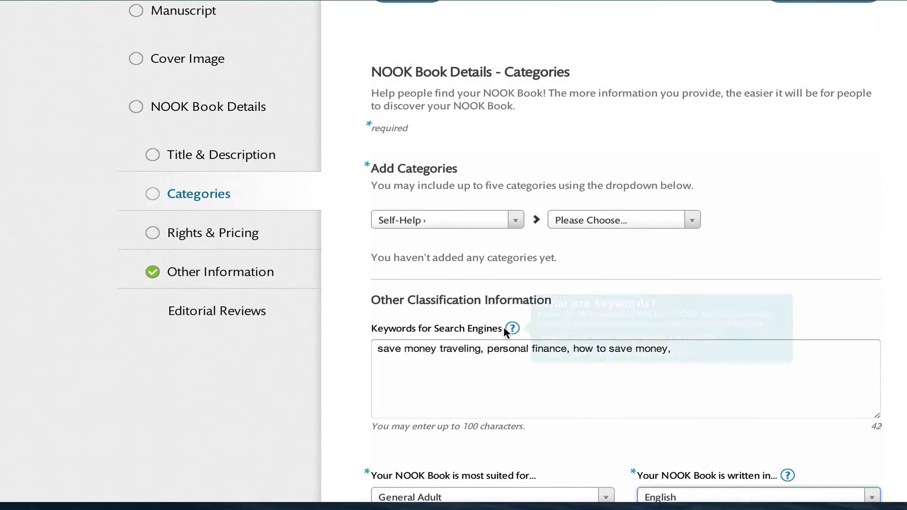
scroll(399, 253, "up", 4)
scroll(492, 342, "down", 1)
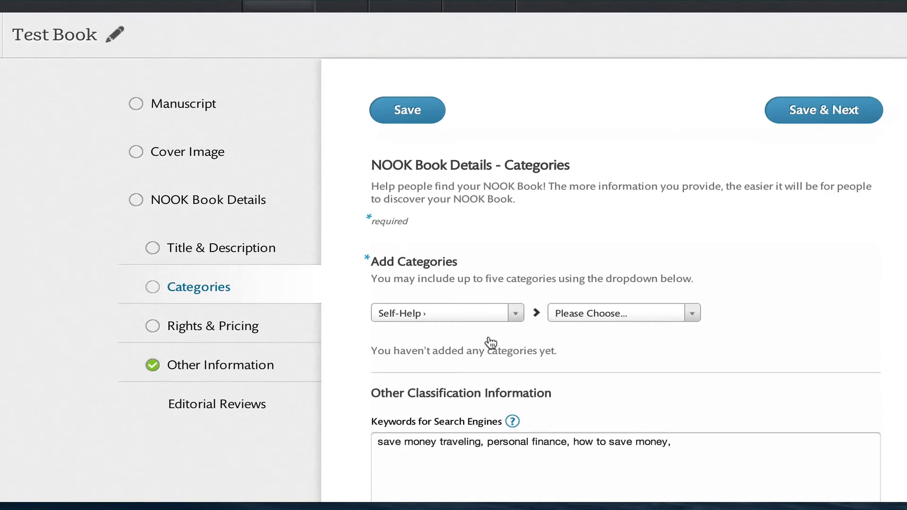
scroll(359, 319, "down", 2)
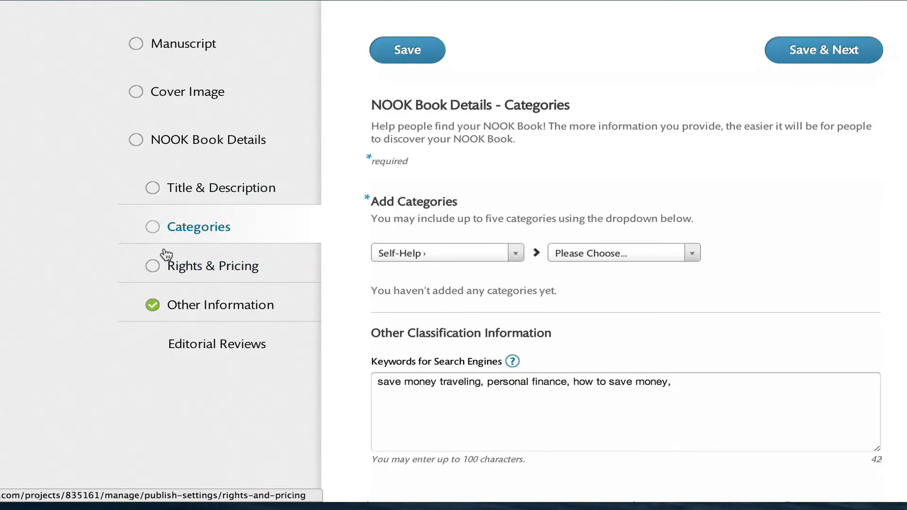
left_click(187, 265)
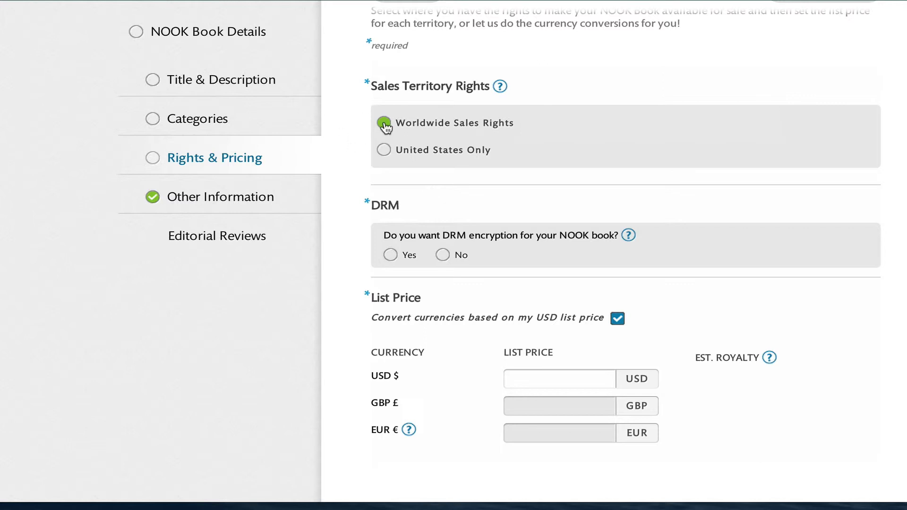
Compare both DRM encryption options for the book and settle on No.
scroll(350, 230, "down", 1)
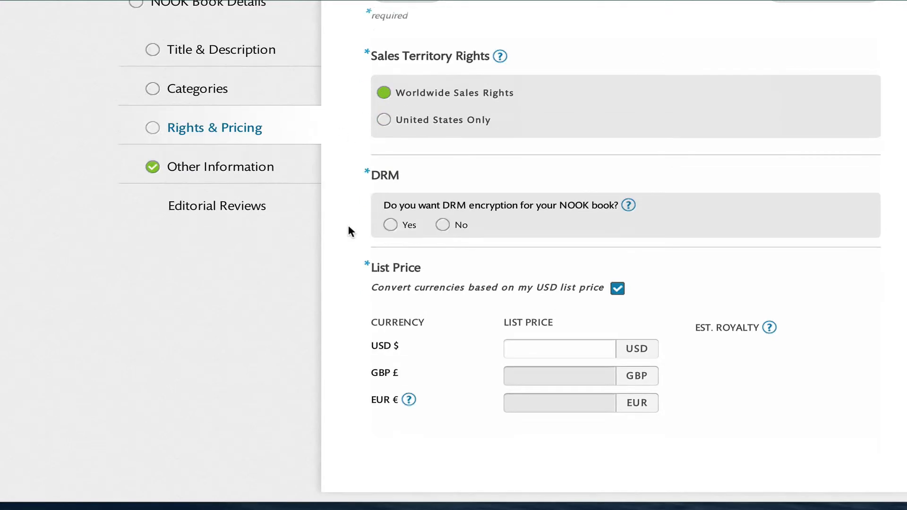
scroll(363, 204, "down", 1)
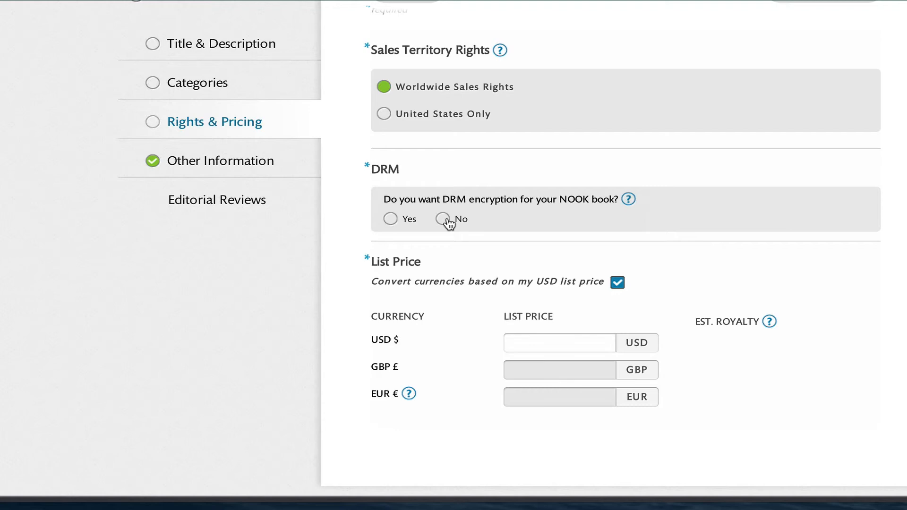
left_click(444, 220)
left_click(392, 220)
left_click(444, 220)
left_click(389, 221)
left_click(443, 221)
left_click(390, 219)
left_click(442, 219)
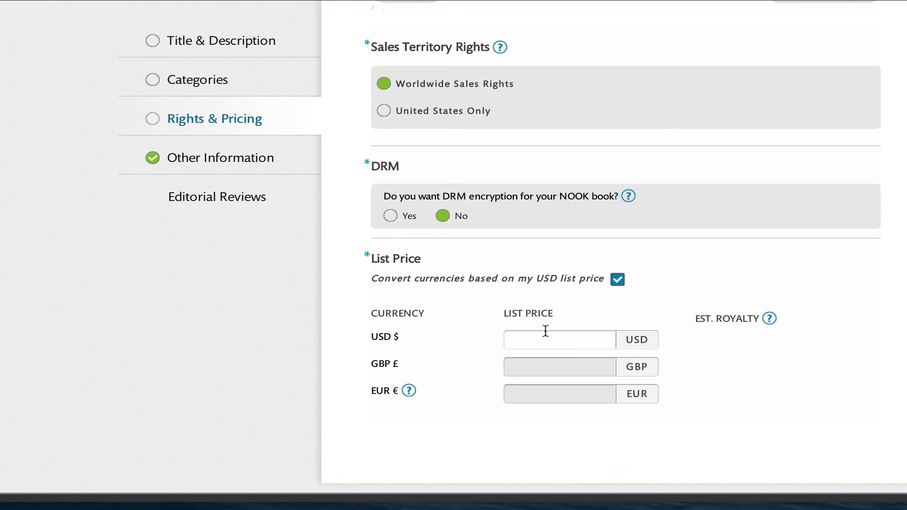
Enter 4.99 as the USD list price and have the other currencies converted from it.
type("4.99")
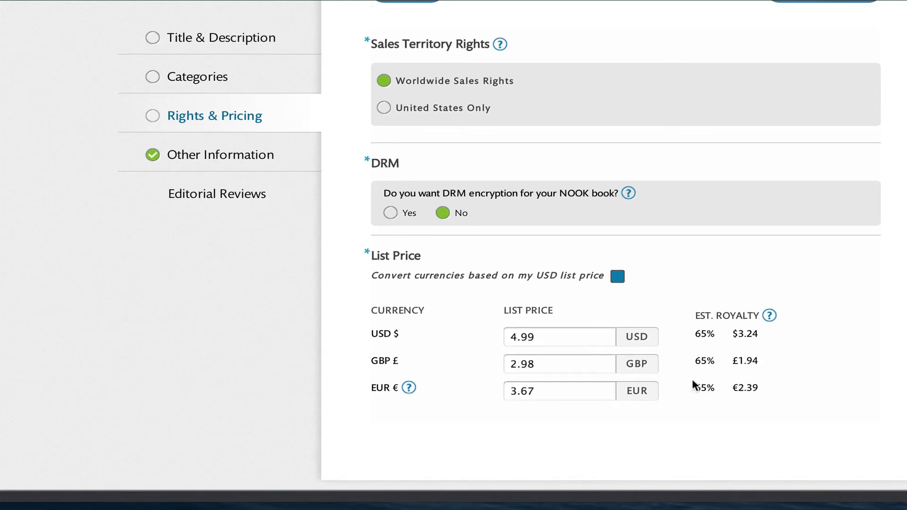
left_click_drag(571, 333, 425, 324)
type("4.99")
left_click(617, 276)
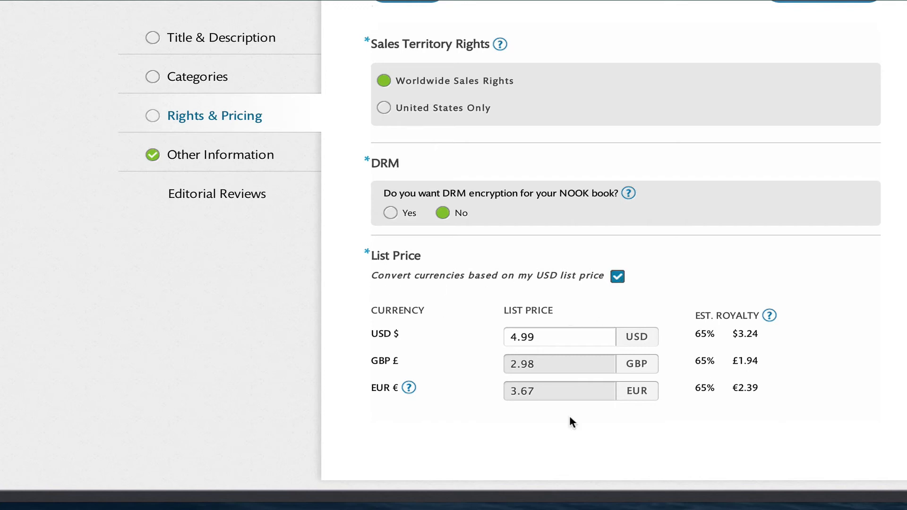
Turn off the conversion based on the USD list price and set the GBP list price to 2.90.
left_click_drag(551, 338, 494, 326)
double_click(619, 279)
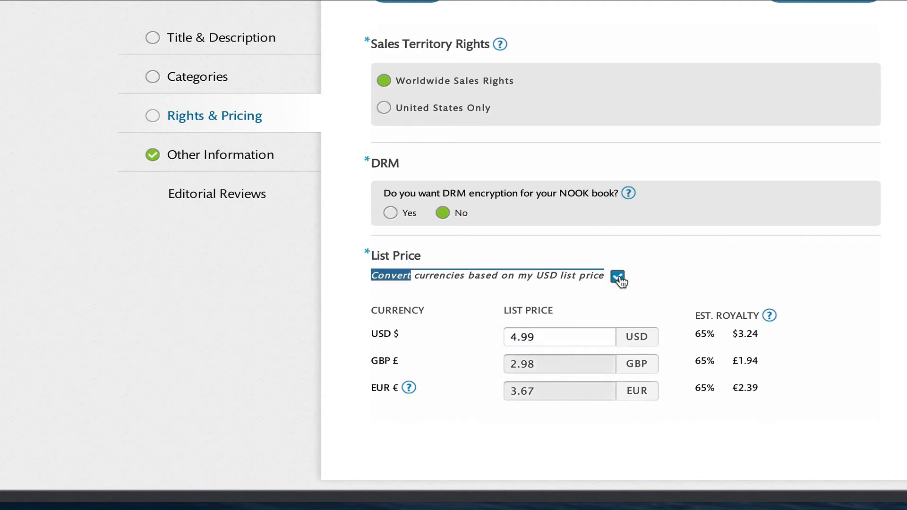
left_click(618, 279)
left_click_drag(561, 367, 441, 371)
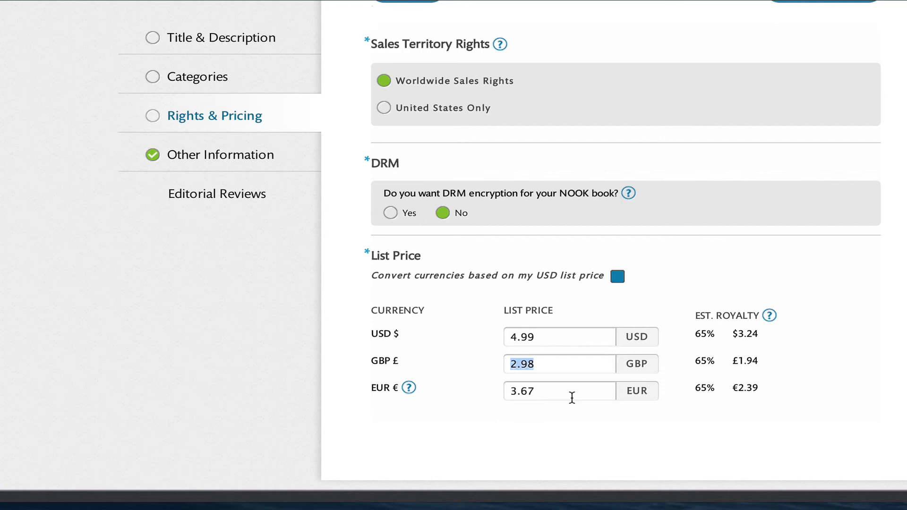
type("2.90")
left_click_drag(542, 366, 509, 358)
left_click(552, 365)
Set the EUR list price to 3.87.
double_click(519, 391)
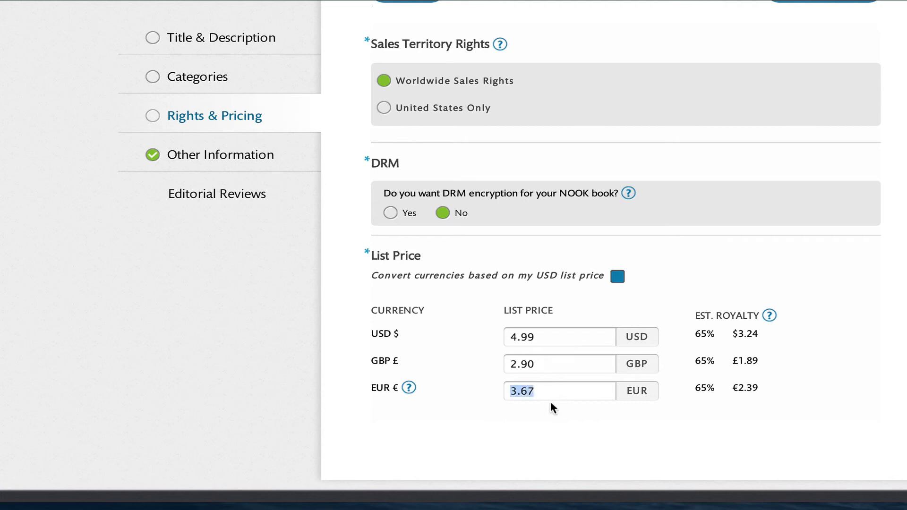
type("3.97")
key("BackSpace")
key("BackSpace")
type("87")
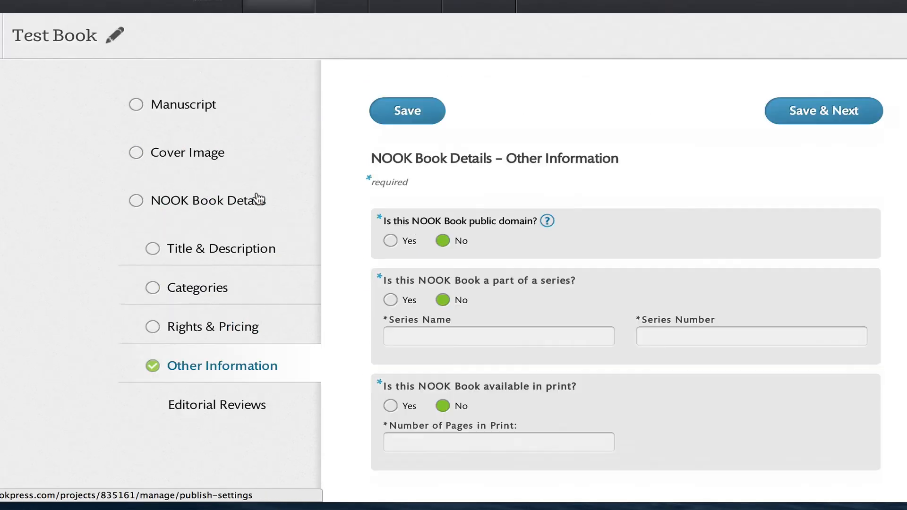
Mark the book as part of a series and enter 2 as the series number.
scroll(354, 239, "down", 2)
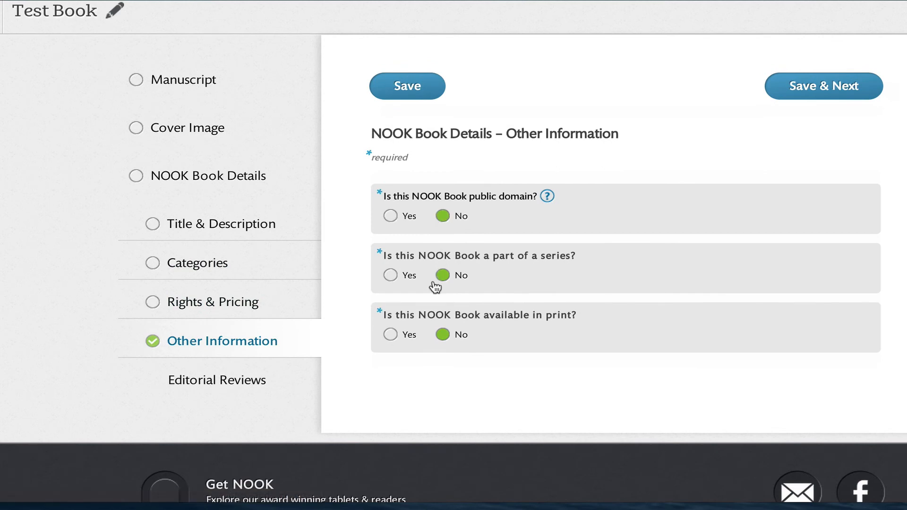
left_click(390, 276)
left_click(703, 316)
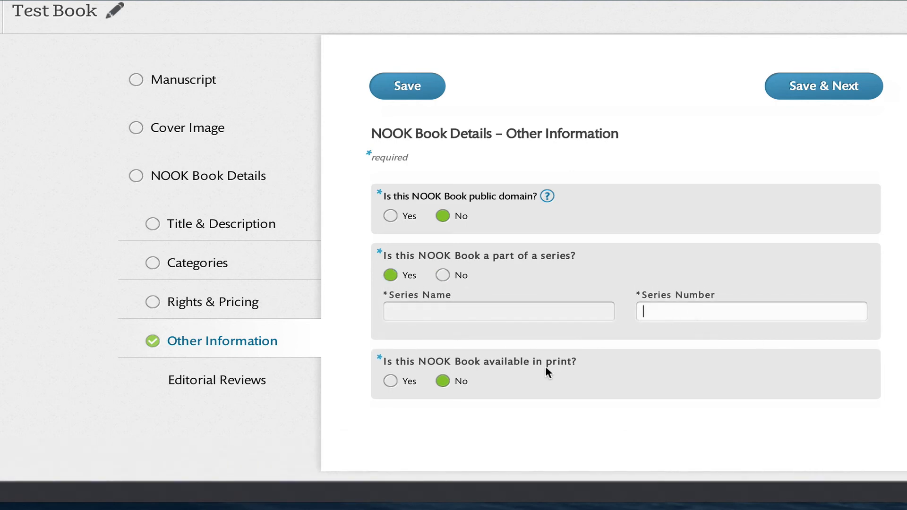
left_click(453, 315)
left_click(703, 310)
type("2")
Mark the book as available in print and activate the field for the number of printed pages.
left_click(390, 378)
scroll(458, 376, "down", 1)
left_click(441, 387)
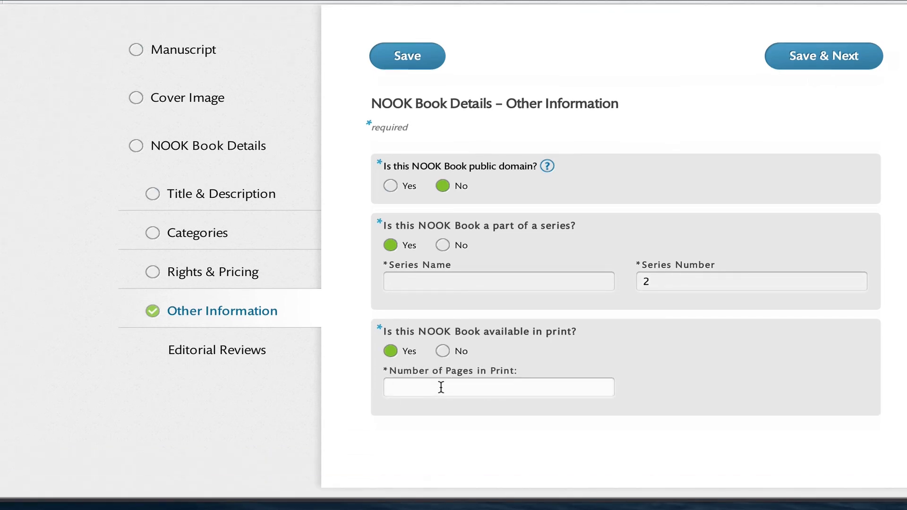
Open the Editorial Reviews details and examine the reviewer name, source and excerpt fields.
left_click(249, 359)
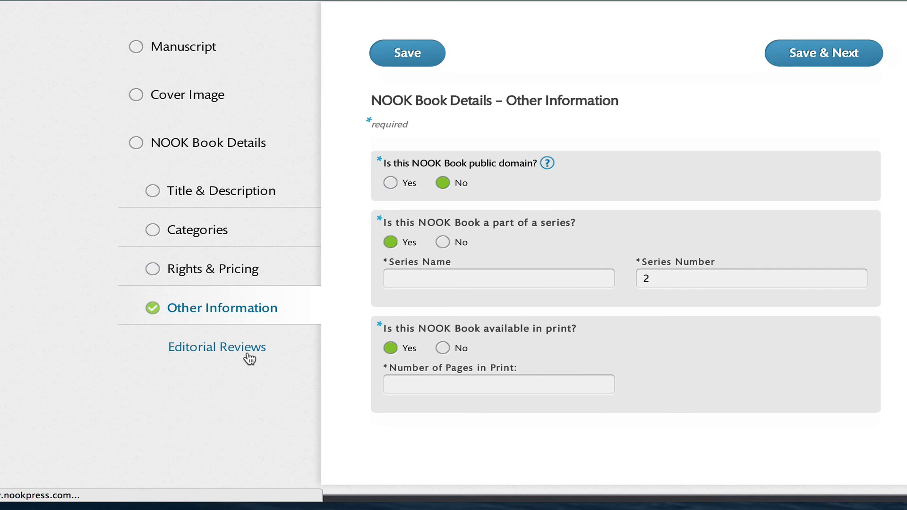
scroll(249, 359, "down", 2)
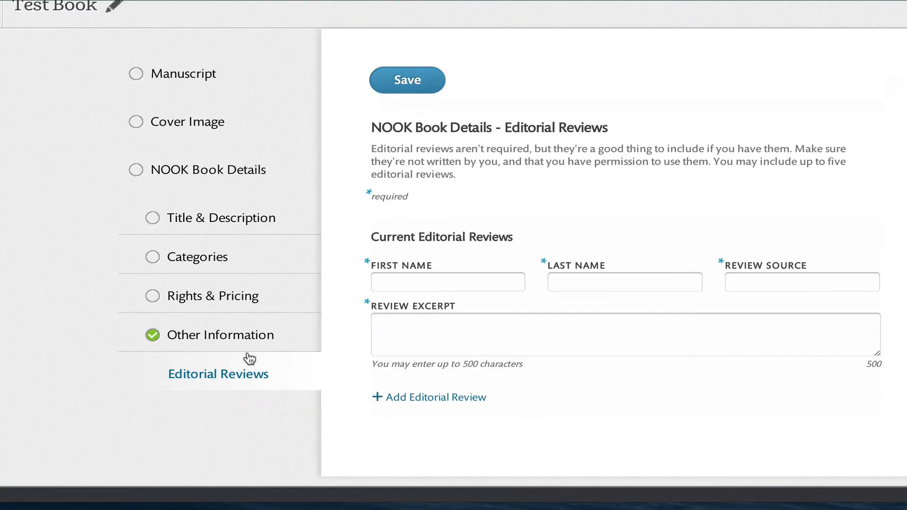
left_click(468, 284)
left_click(517, 251)
left_click(506, 284)
scroll(498, 337, "down", 1)
scroll(491, 347, "up", 3)
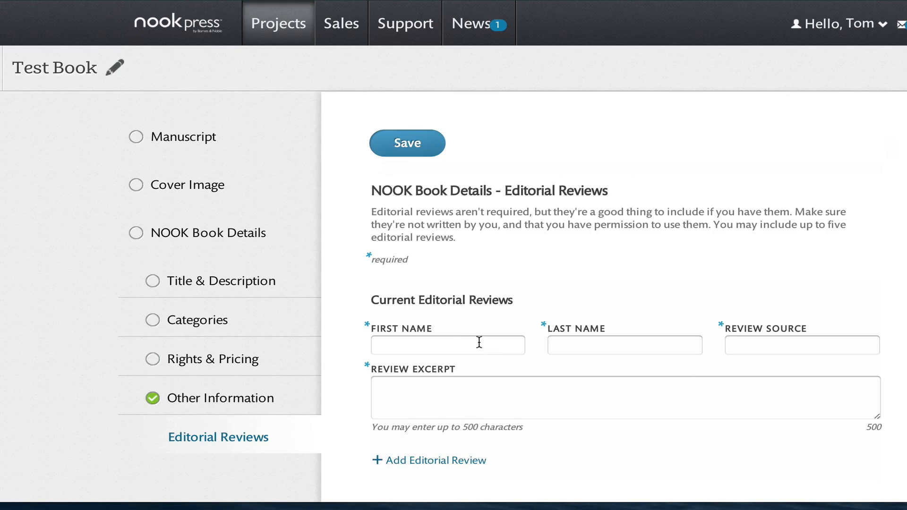